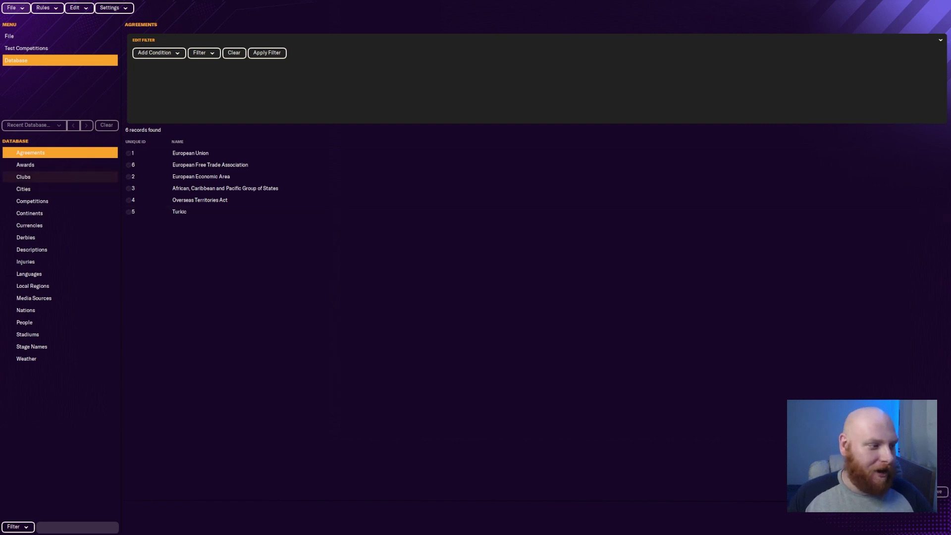
# Filter the clubs database to records whose Name contains Parthenope.
pyautogui.click(31, 179)
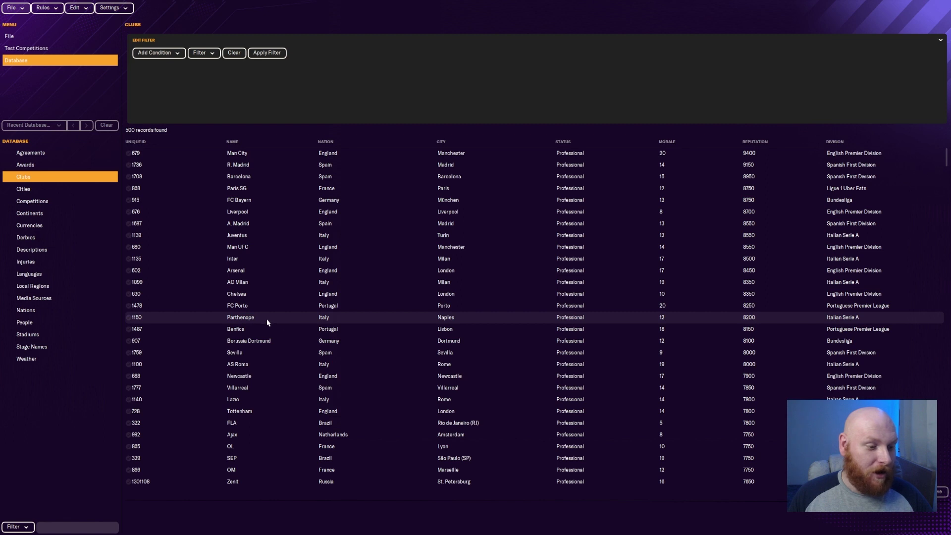
pyautogui.click(170, 55)
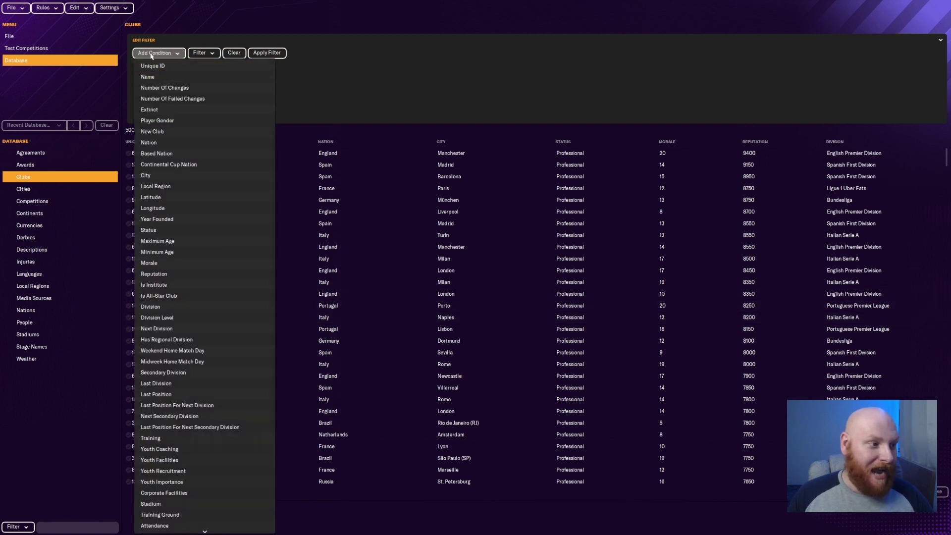
pyautogui.click(148, 77)
pyautogui.click(499, 65)
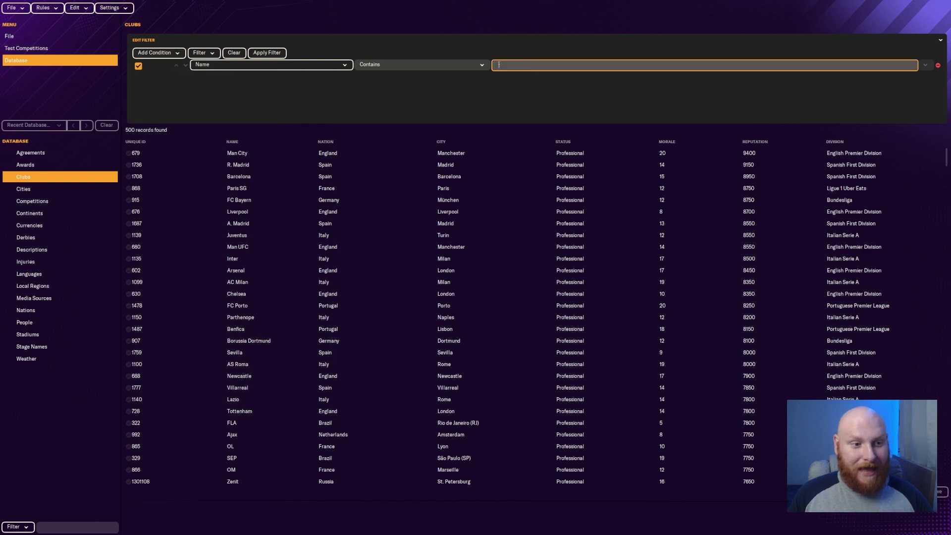
pyautogui.write('parthe')
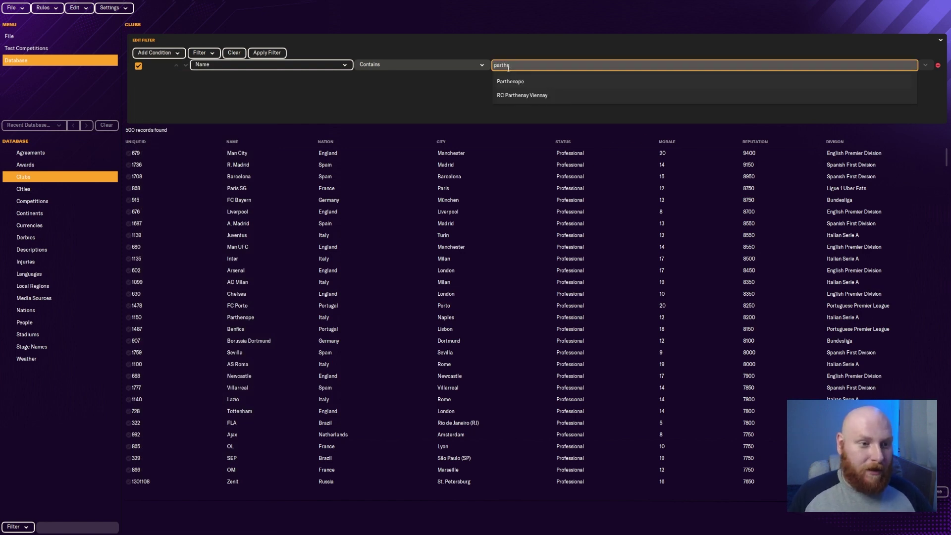
pyautogui.click(515, 82)
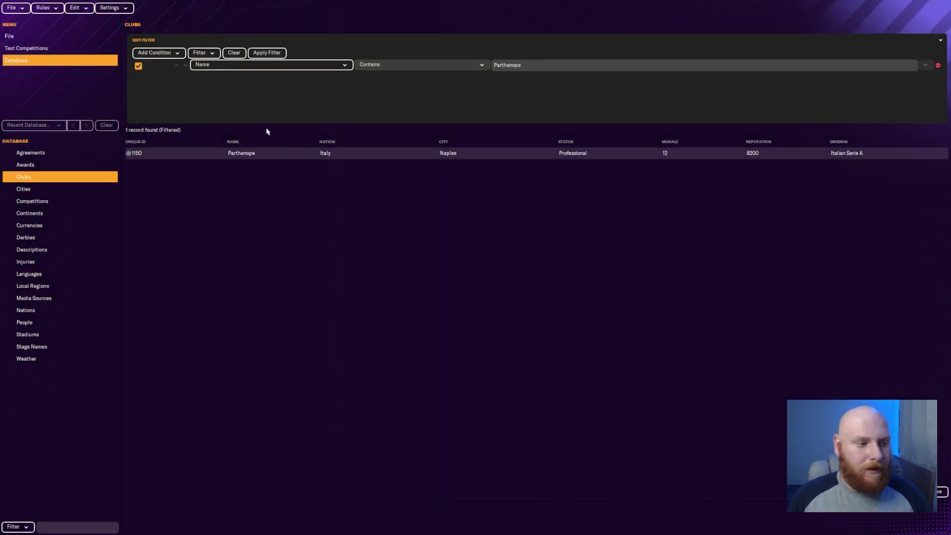
# Open the Parthenope club and set its name, short name and six-letter name to Napoli, three-letter name to NAP and alternative to NPL.
pyautogui.press('Return')
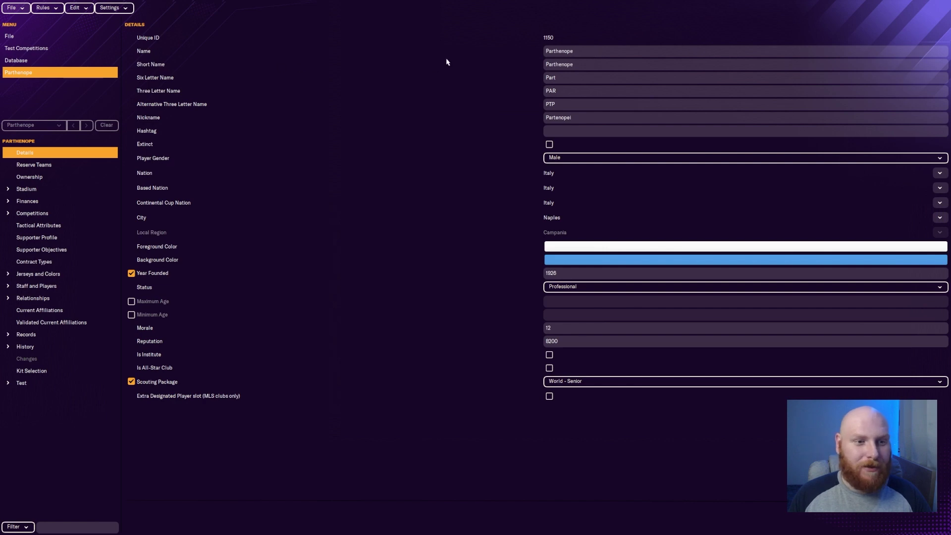
pyautogui.doubleClick(595, 52)
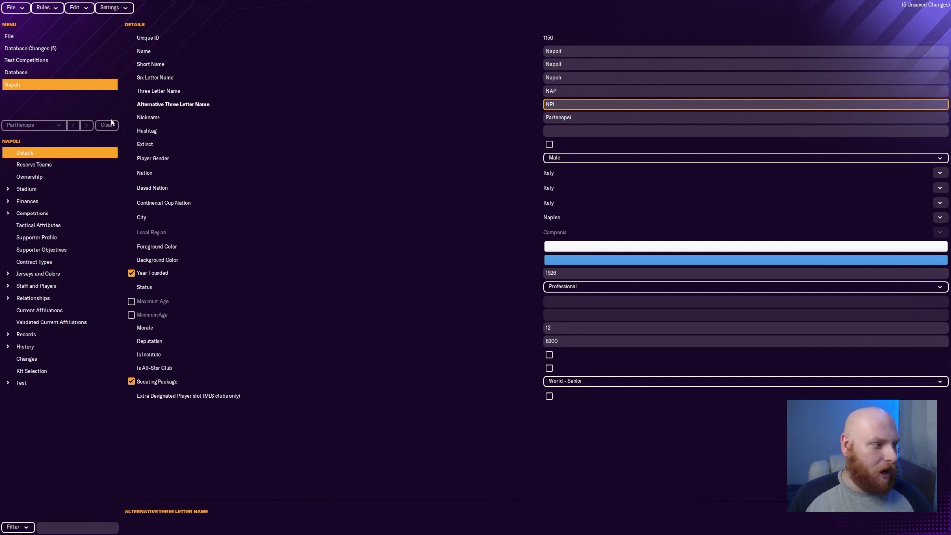
# Return to the database and open the Spanish First Division competition record.
pyautogui.click(31, 75)
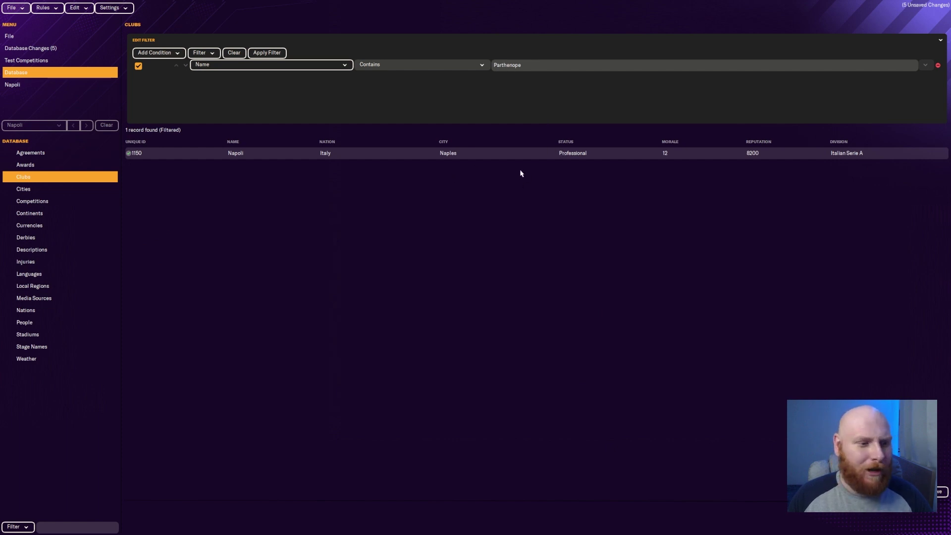
pyautogui.click(43, 202)
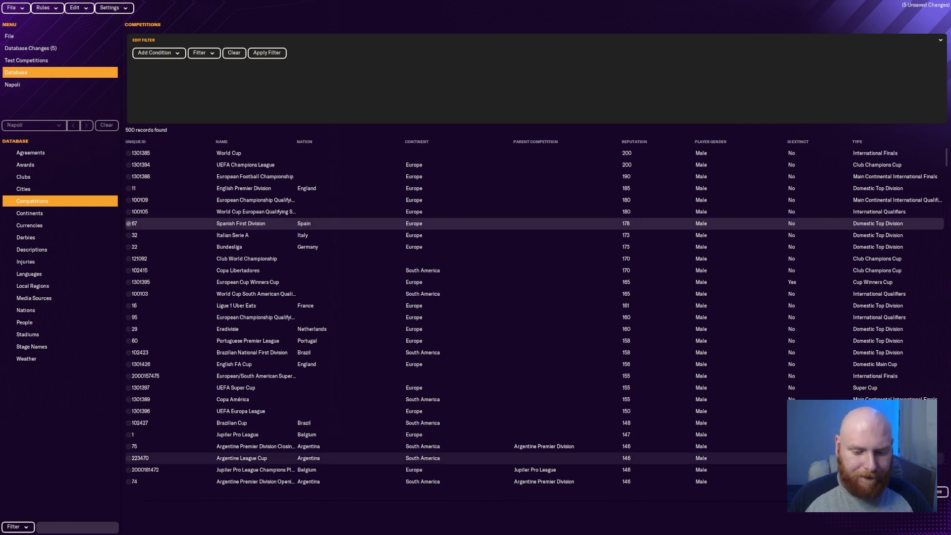
pyautogui.click(382, 226)
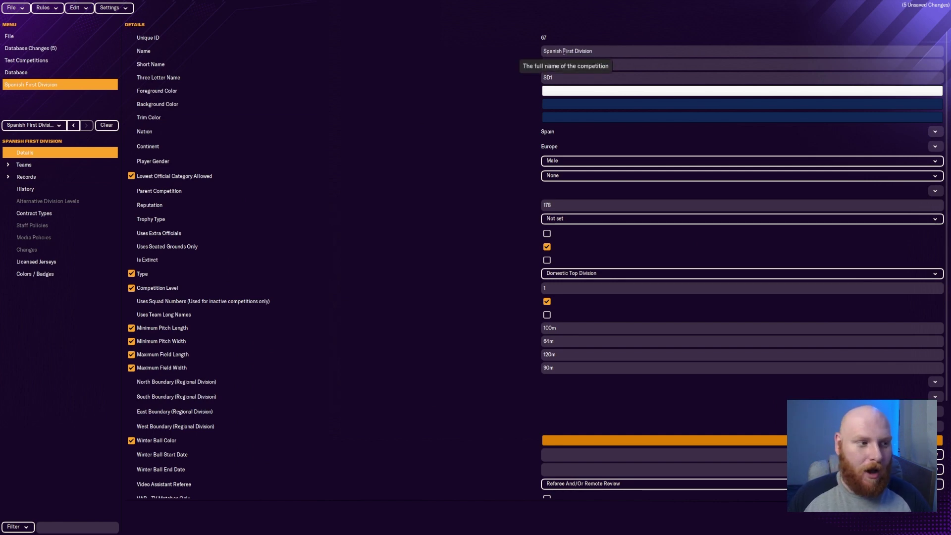
# Rename the competition Spanish La Liga and set its short name to La Liga.
pyautogui.moveTo(564, 51); pyautogui.dragTo(630, 55)
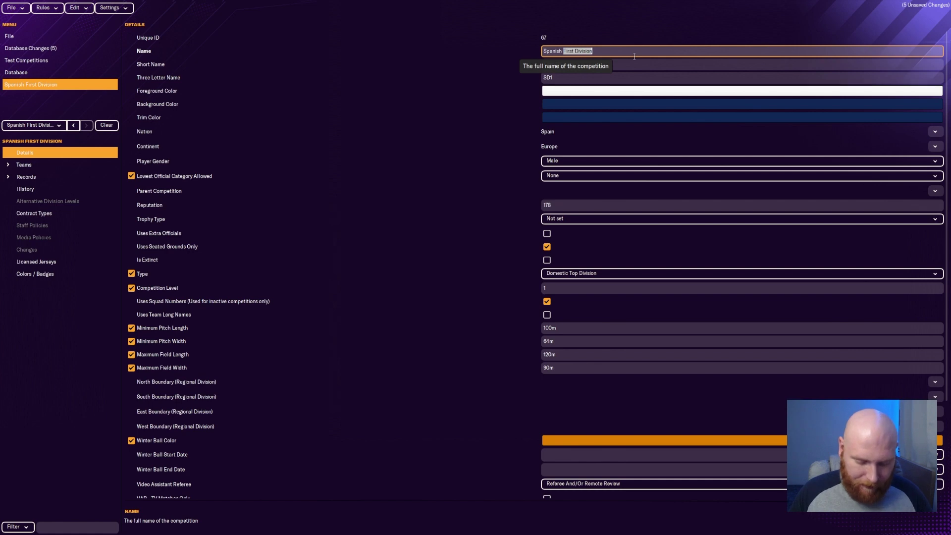
pyautogui.write('La Lig')
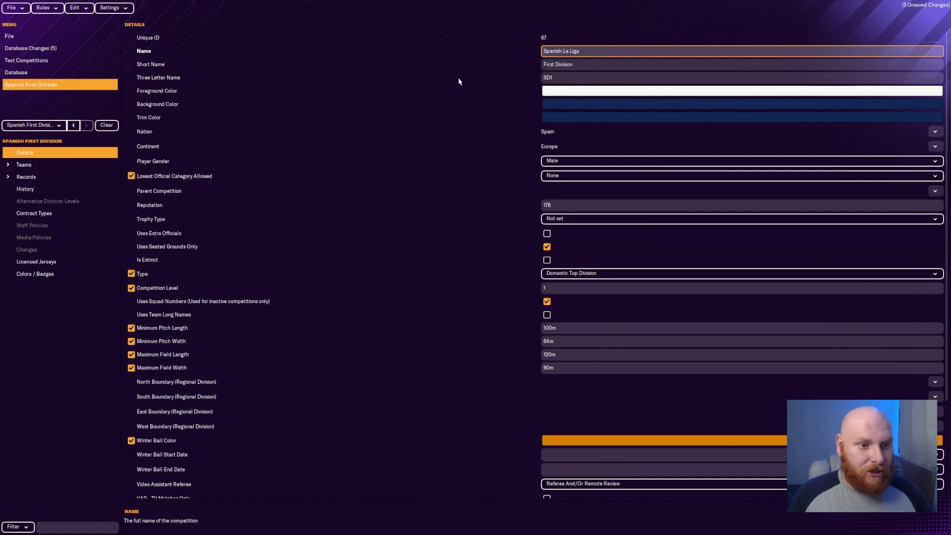
pyautogui.write('a')
pyautogui.press('Tab')
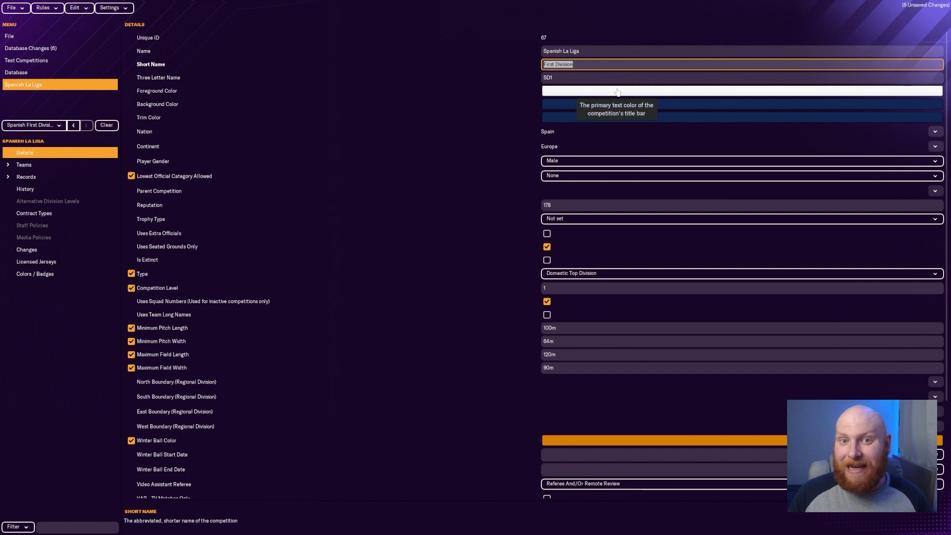
pyautogui.write('La Liga')
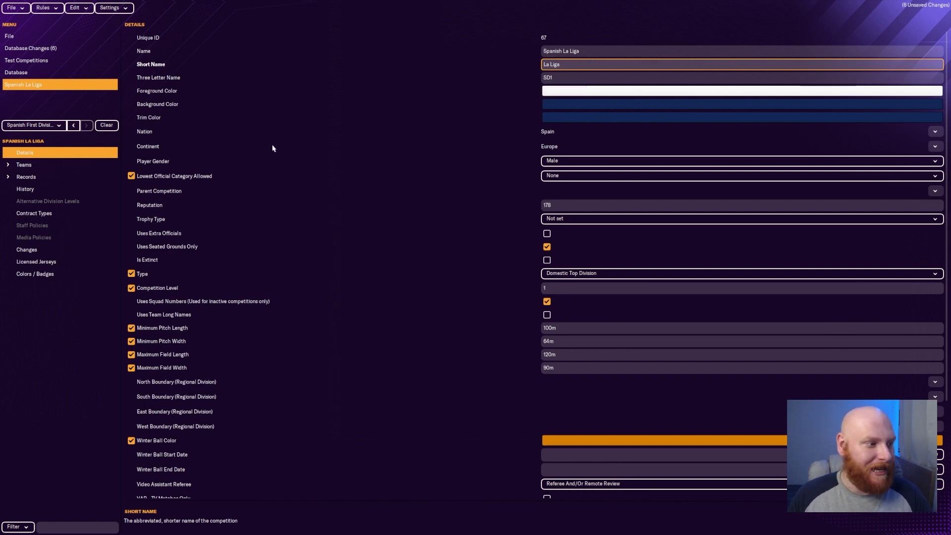
# Open the Atlético Pamplona club record from the division's list of teams.
pyautogui.click(60, 168)
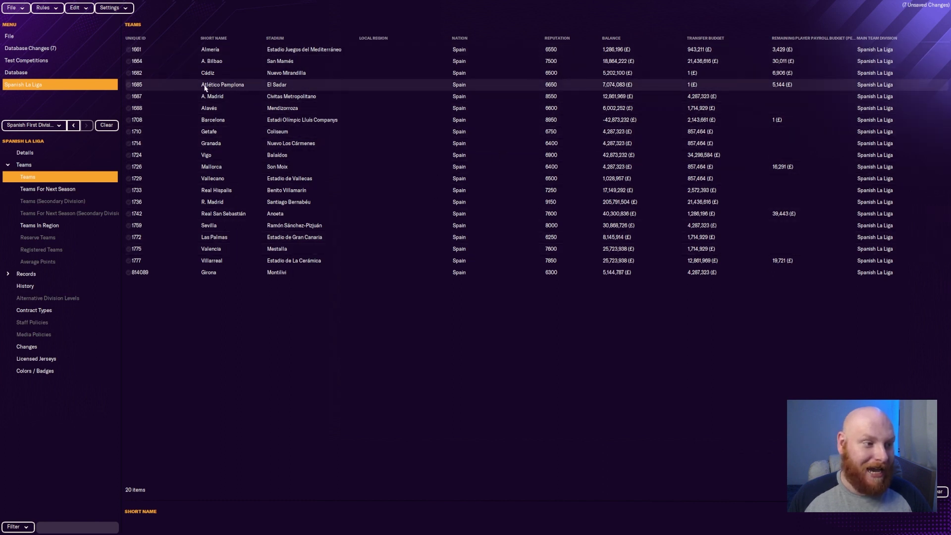
pyautogui.click(248, 88)
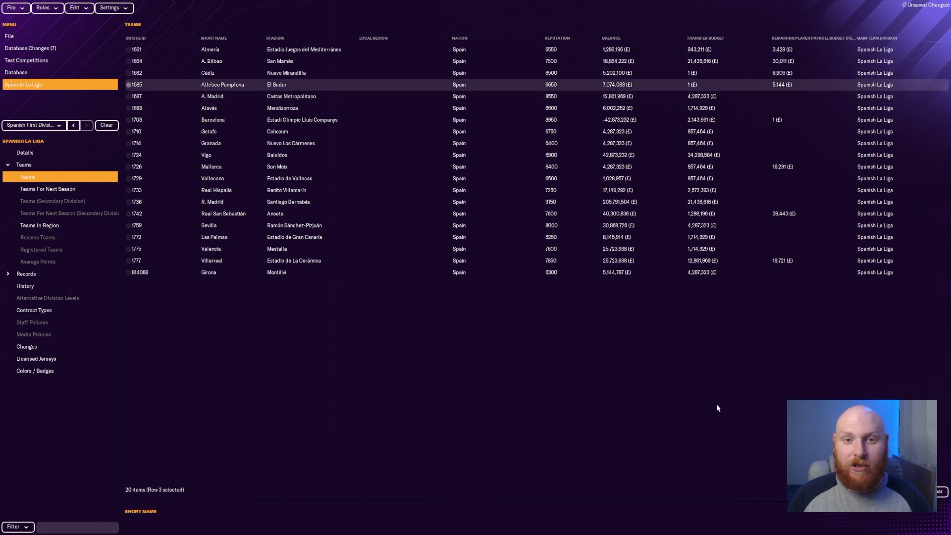
pyautogui.press('Return')
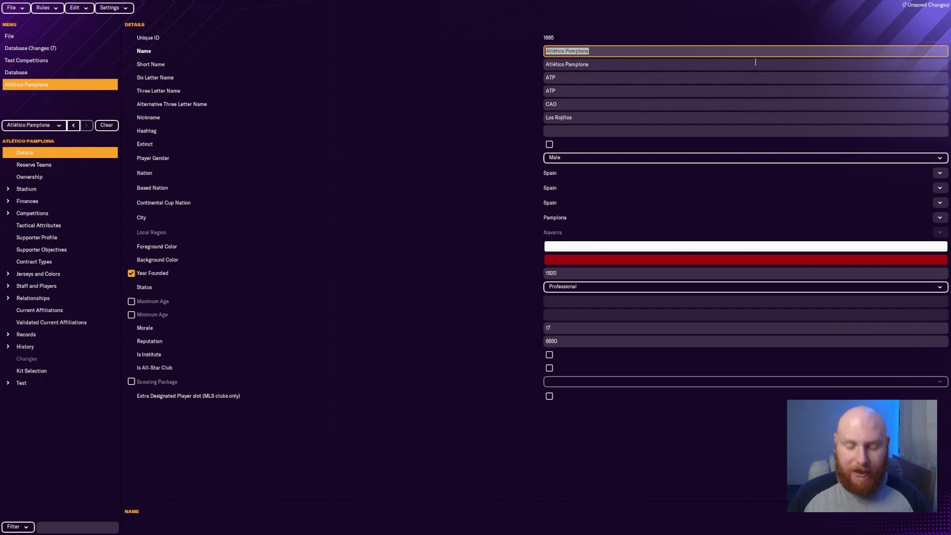
# Set both the name and the short name of the Atlético Pamplona club to Osasuna.
pyautogui.write('Osas')
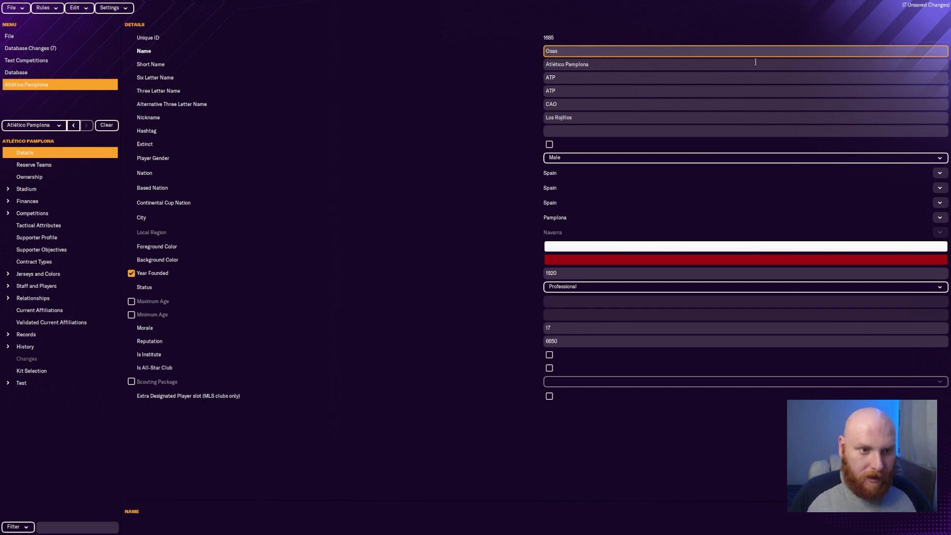
pyautogui.write('una')
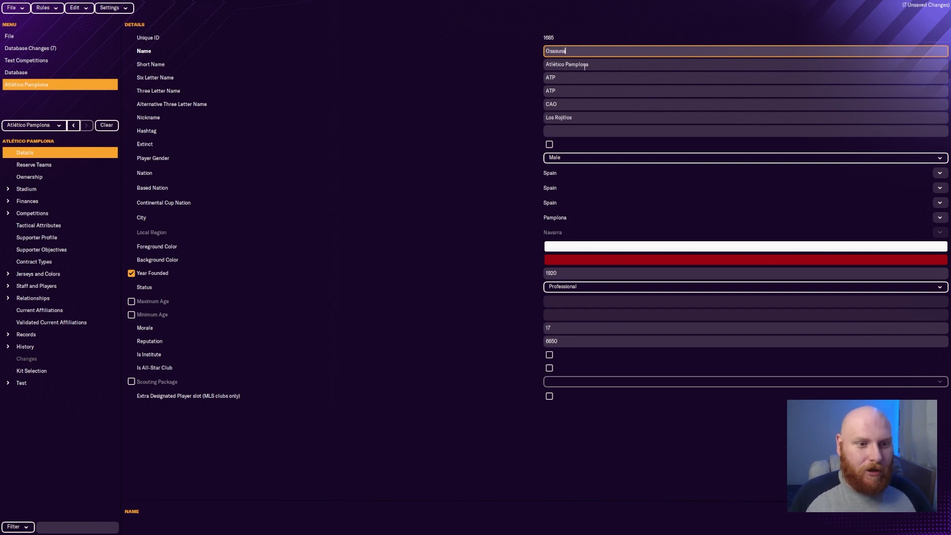
pyautogui.press('Tab')
pyautogui.write('O')
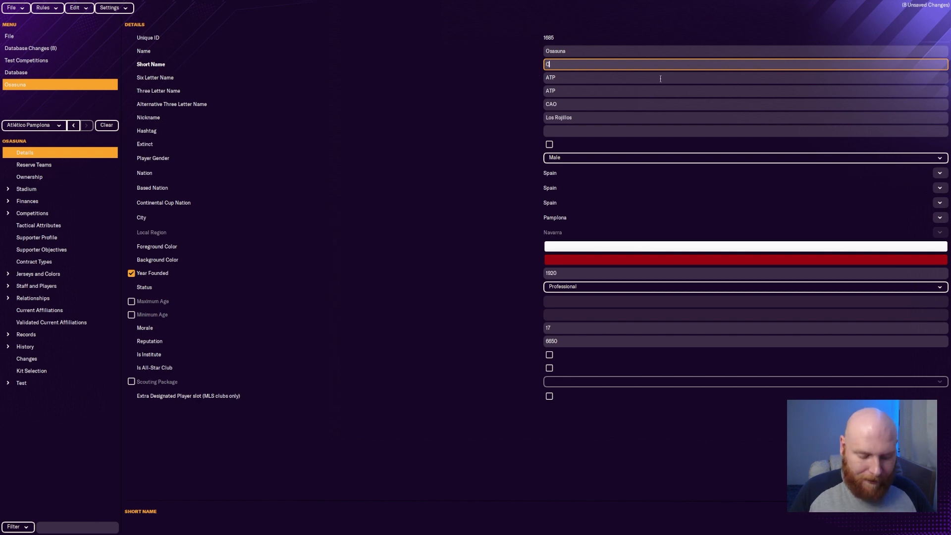
pyautogui.write('sasuna')
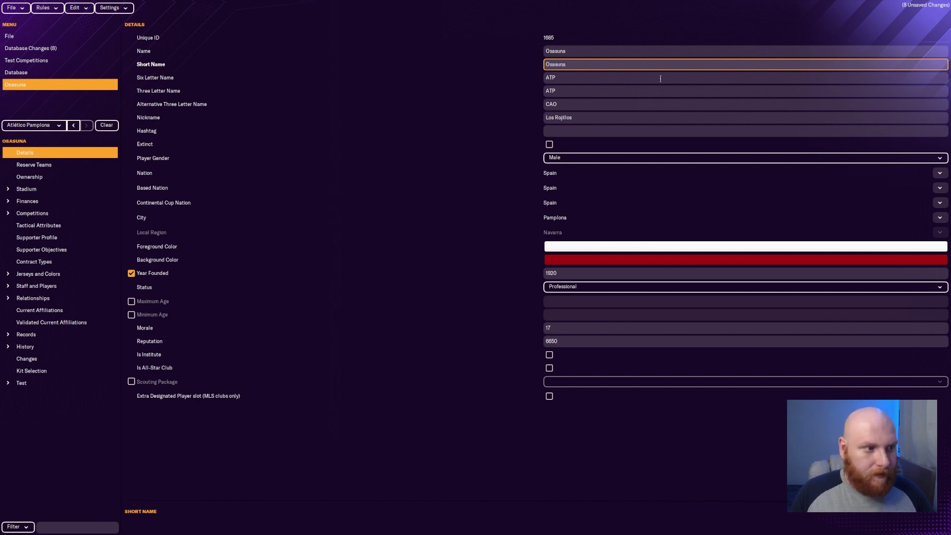
# Set the club's six-letter name to Osasun, three-letter name to OSA and alternative three-letter name to OSN.
pyautogui.press('Tab')
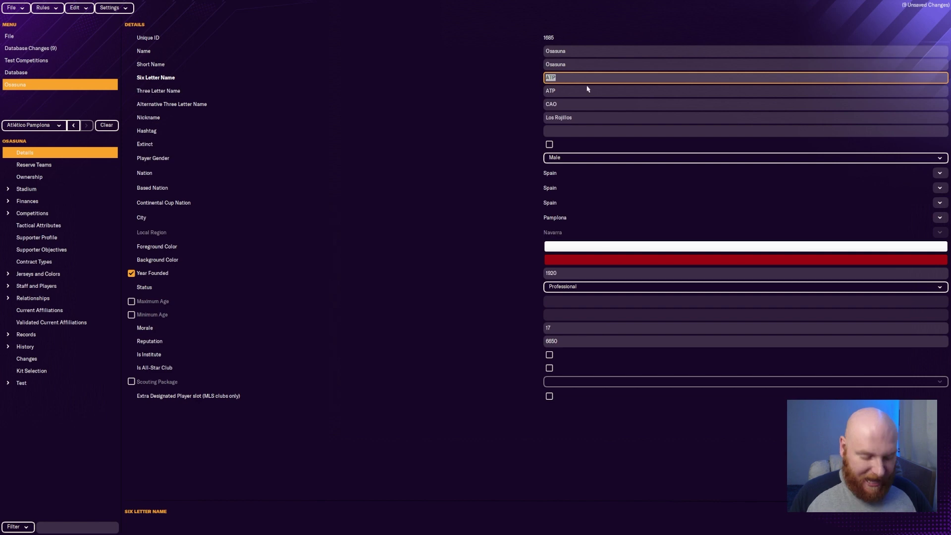
pyautogui.write('Osasun')
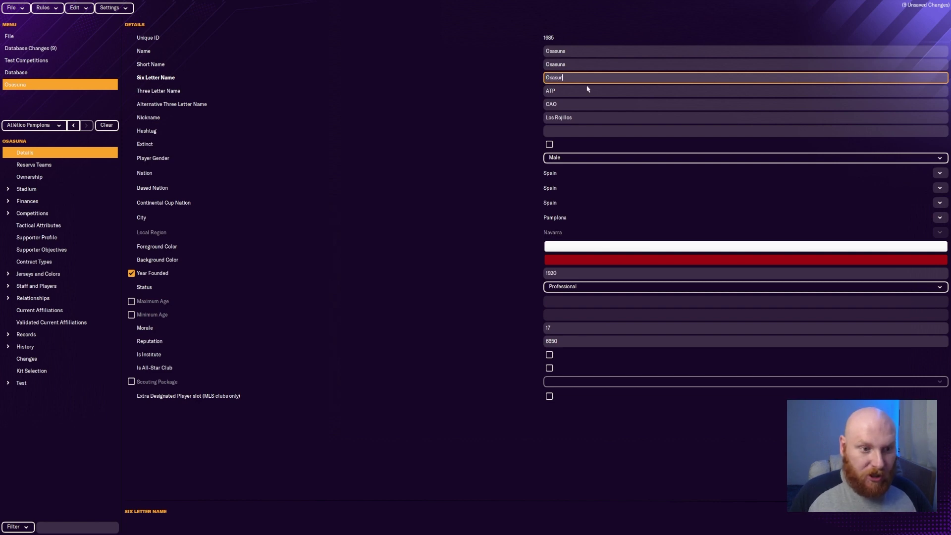
pyautogui.press('Tab')
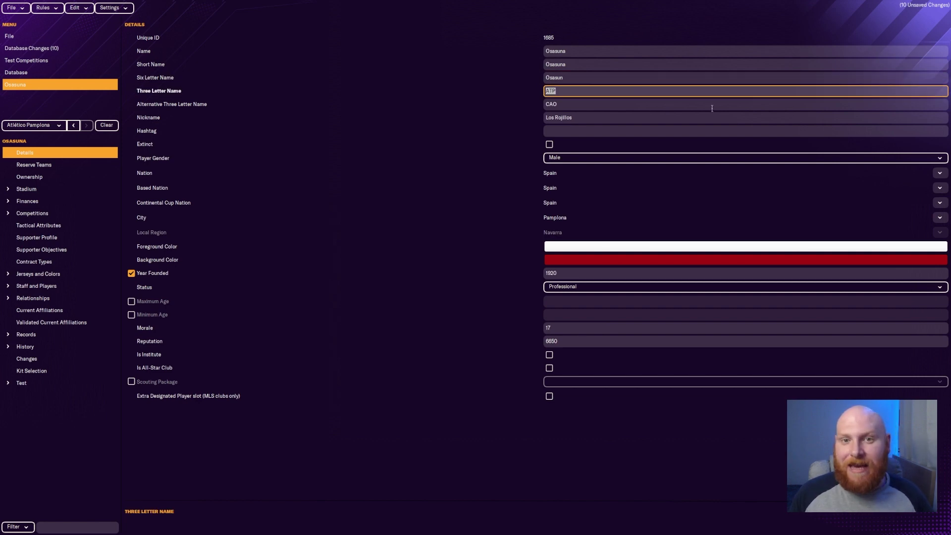
pyautogui.write('OSA')
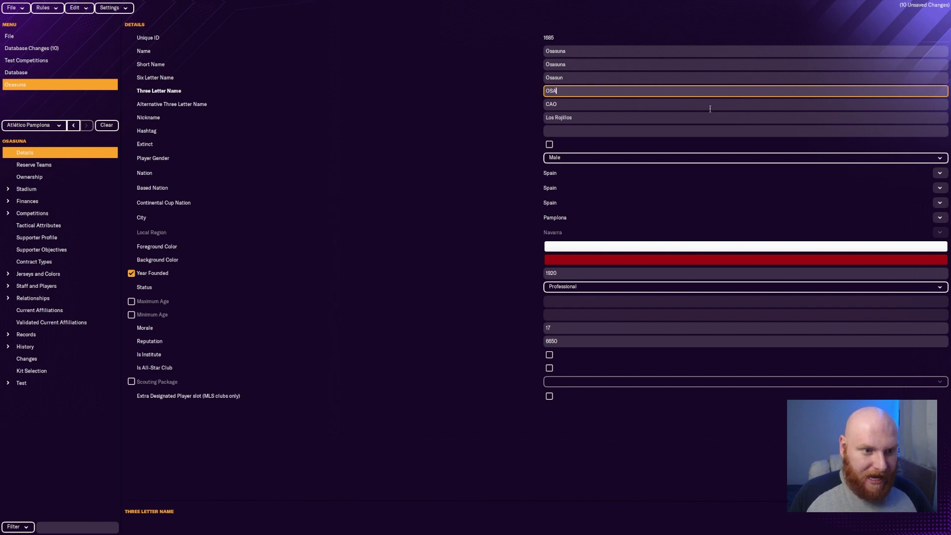
pyautogui.press('Tab')
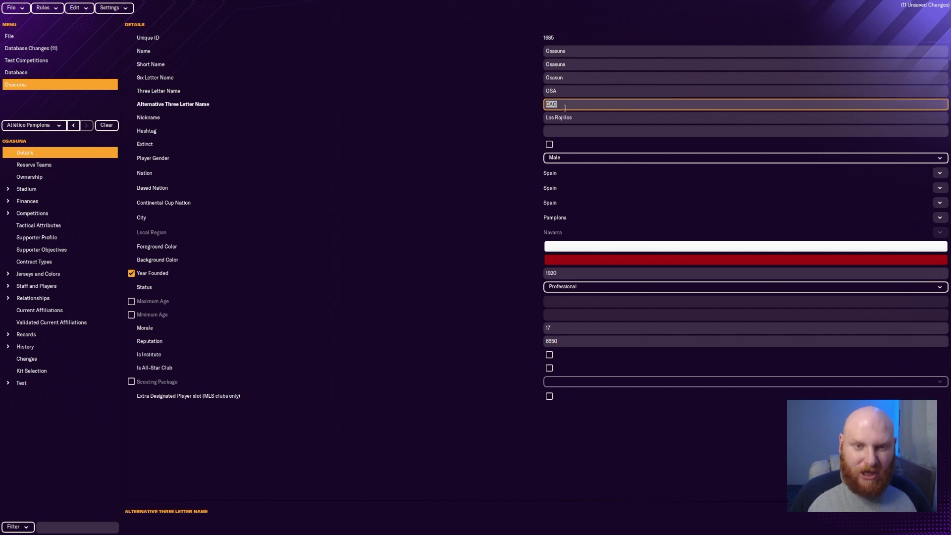
pyautogui.write('OSN')
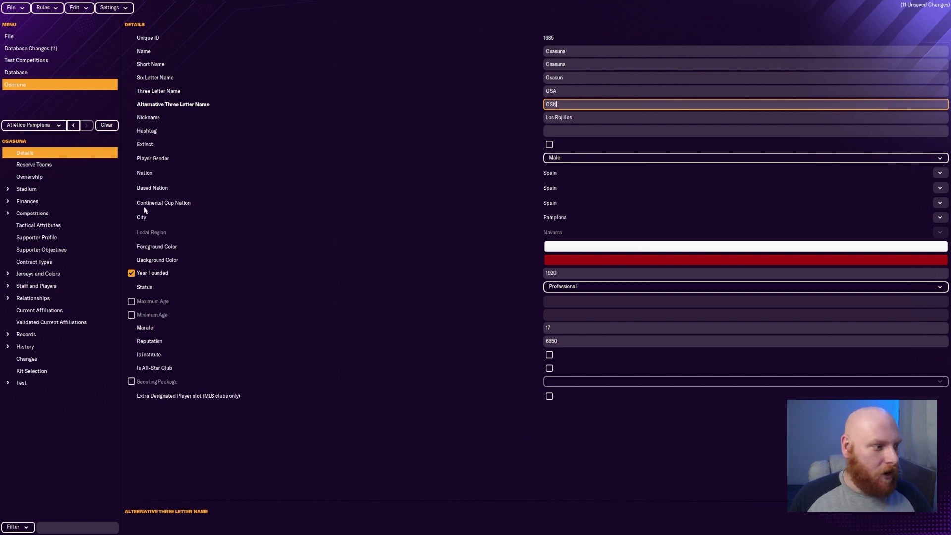
# Go back to the Spanish La Liga team list and open the Real Hispalis club record.
pyautogui.click(75, 126)
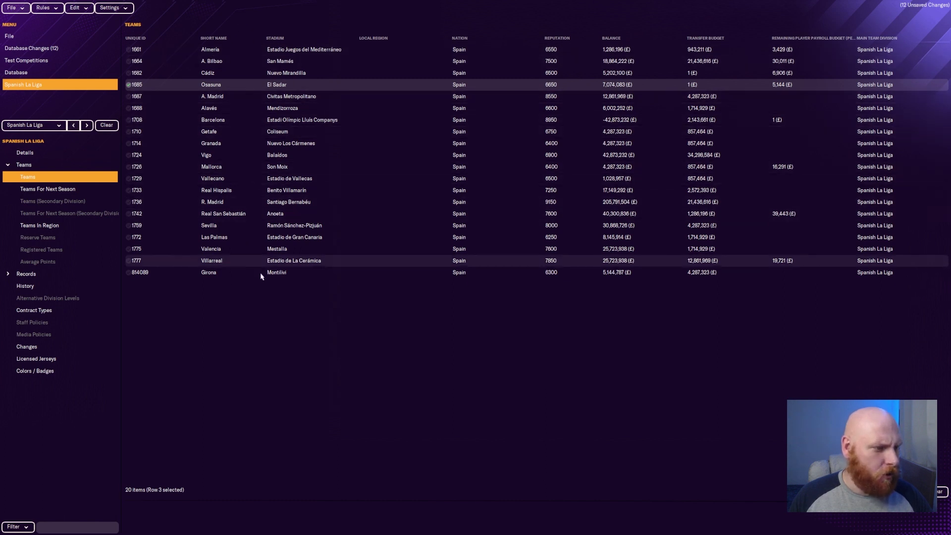
pyautogui.click(233, 193)
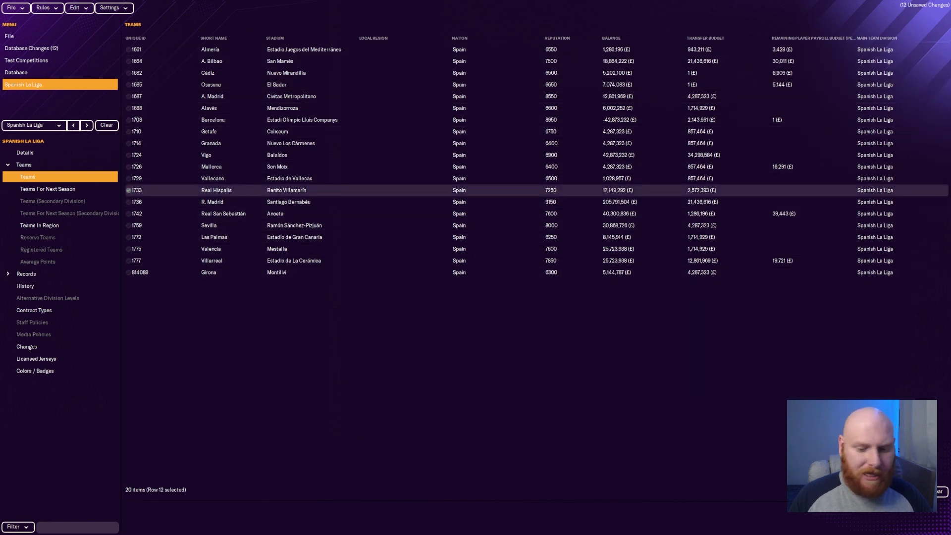
pyautogui.doubleClick(682, 190)
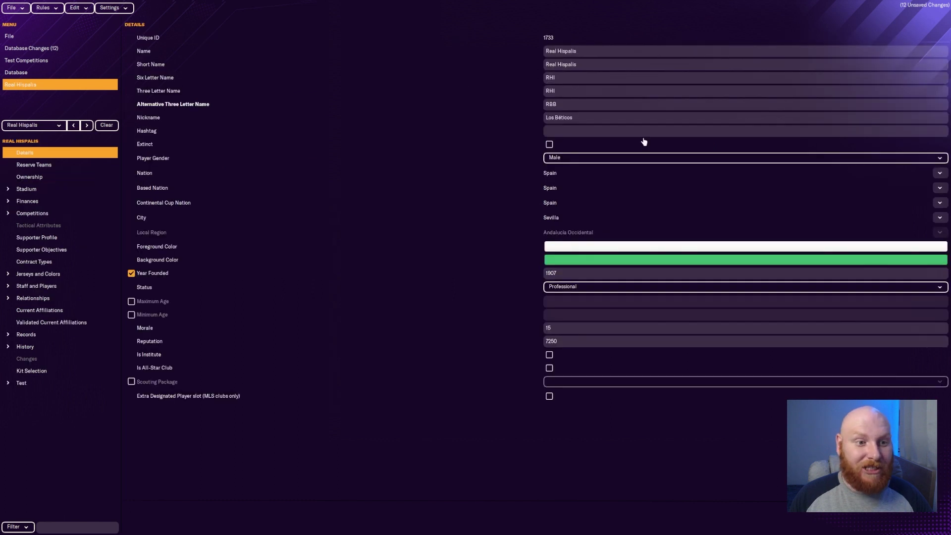
# Rename the Real Hispalis club Real Betis and set its short name to Betis.
pyautogui.doubleClick(560, 52)
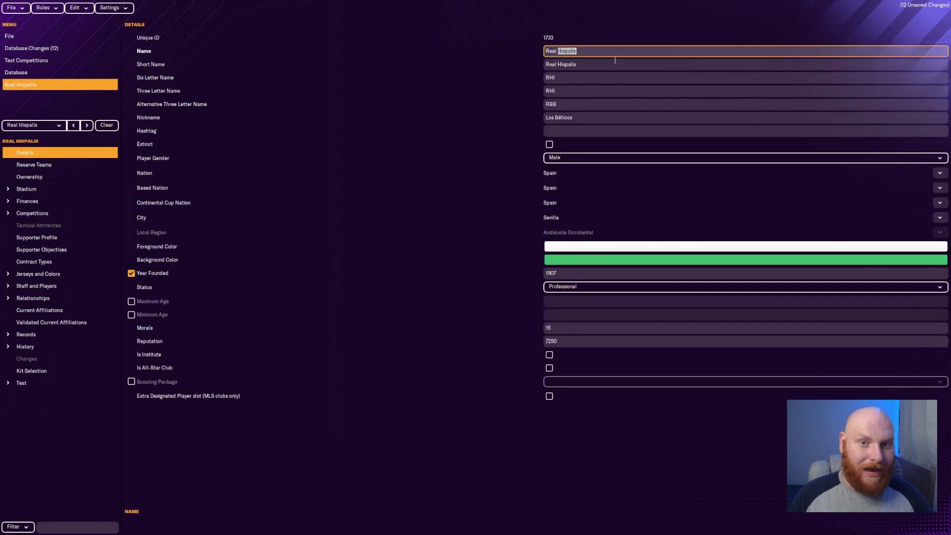
pyautogui.write('Bet')
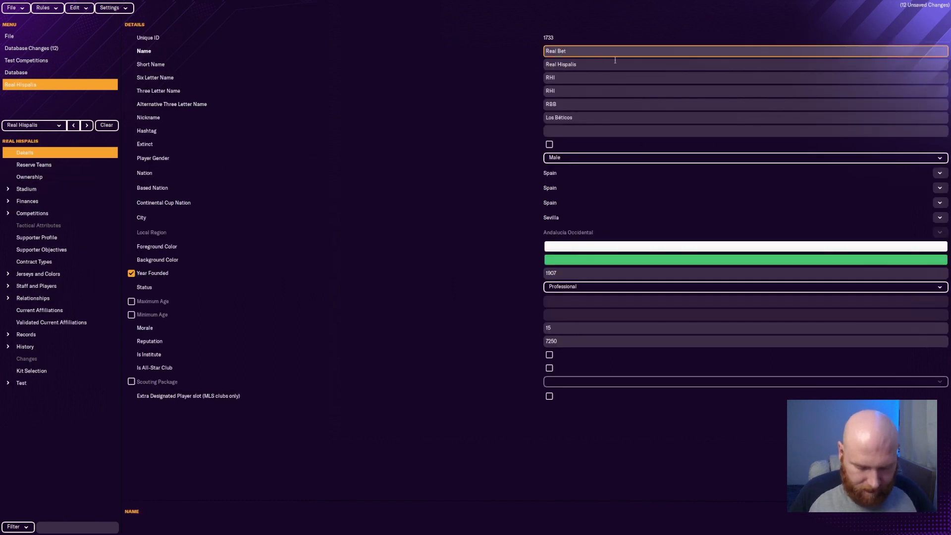
pyautogui.press('Tab')
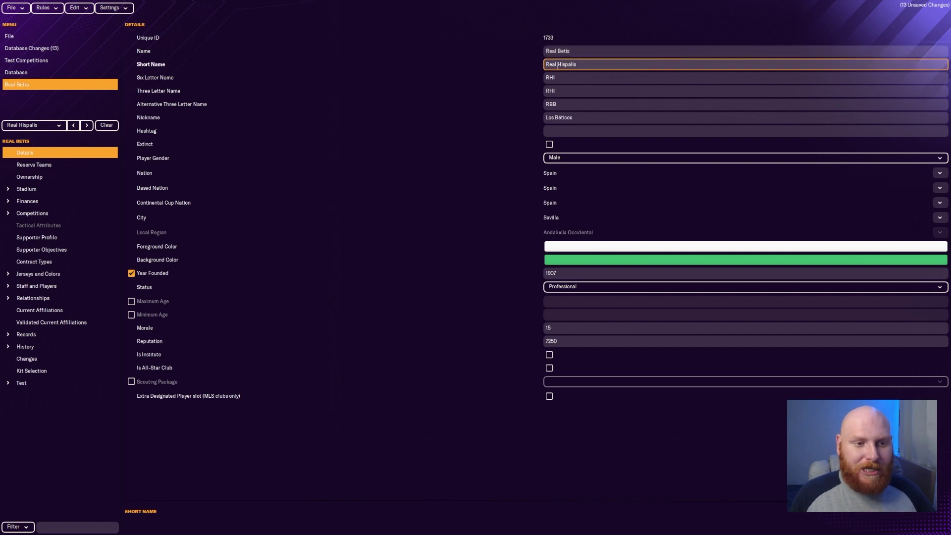
pyautogui.write('betis')
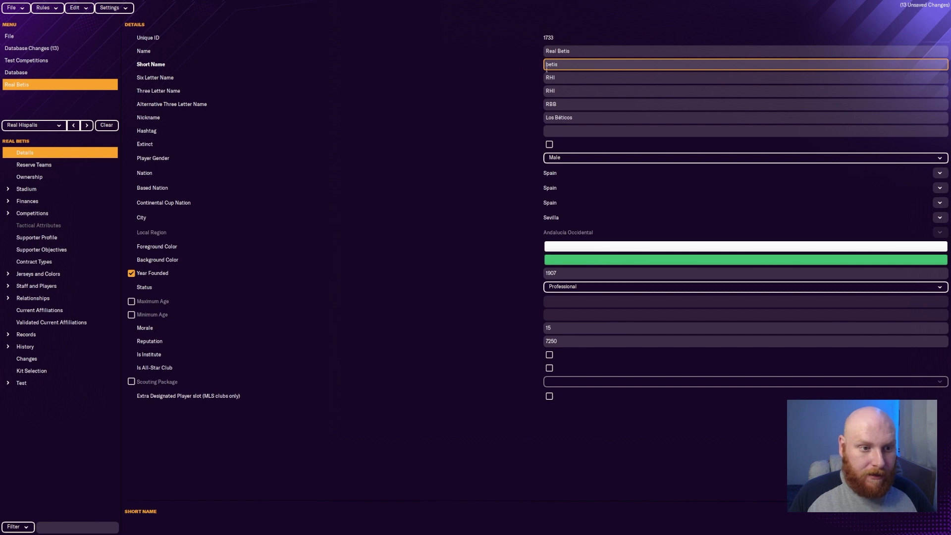
pyautogui.press('Home')
pyautogui.press('Delete')
pyautogui.write('B')
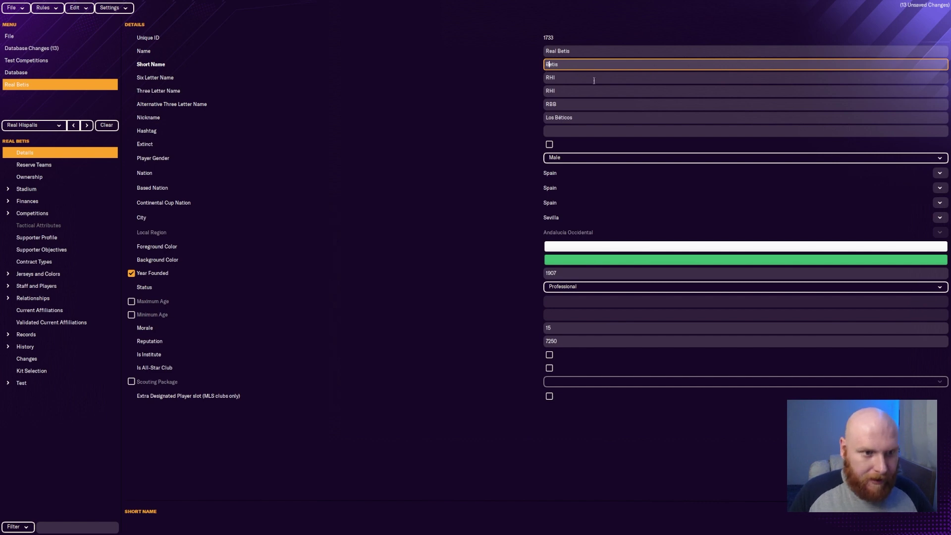
# Set Real Betis's six-letter name to Betis and go back to the Spanish La Liga team list.
pyautogui.press('Tab')
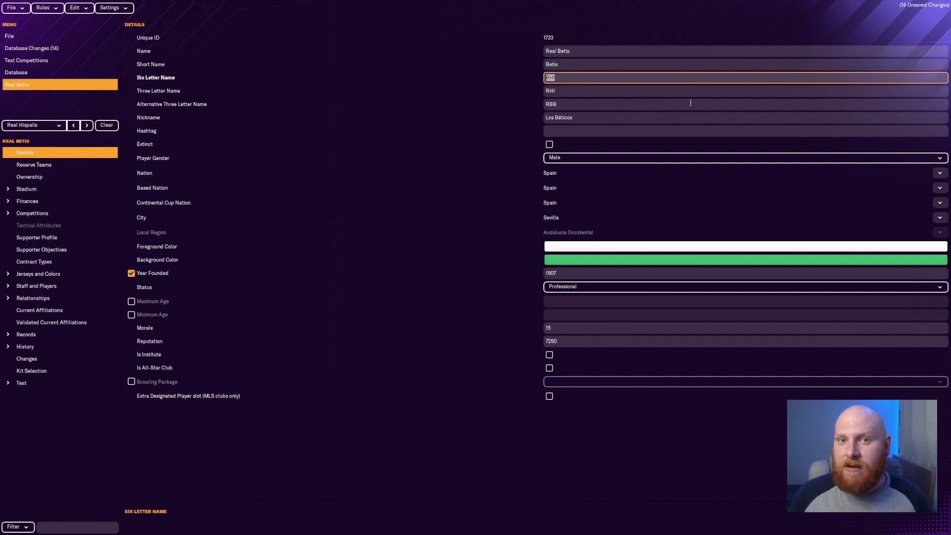
pyautogui.write('Betis')
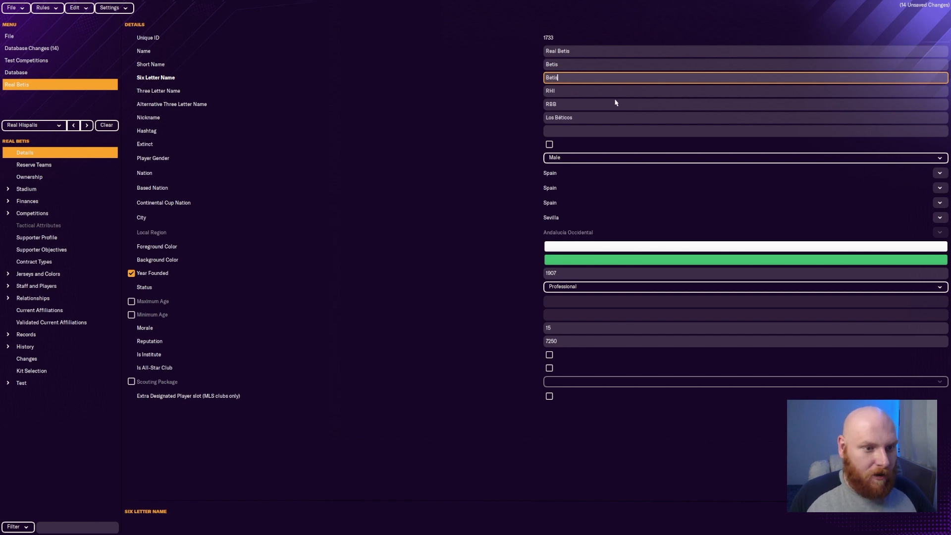
pyautogui.press('Tab')
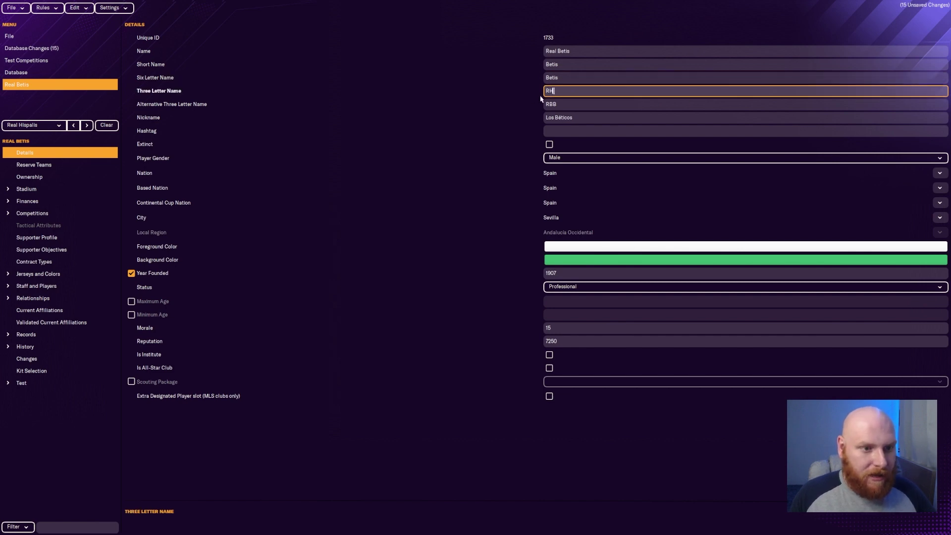
pyautogui.hotkey('alt', 'Left')
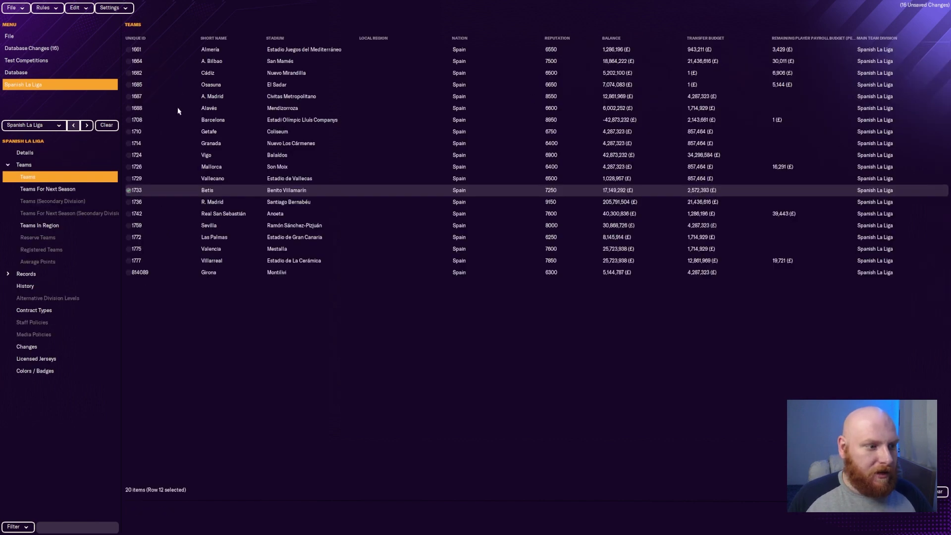
# Rename the Real San Sebastián club Real Sociedad and set its short name to R. Sociedad.
pyautogui.click(253, 217)
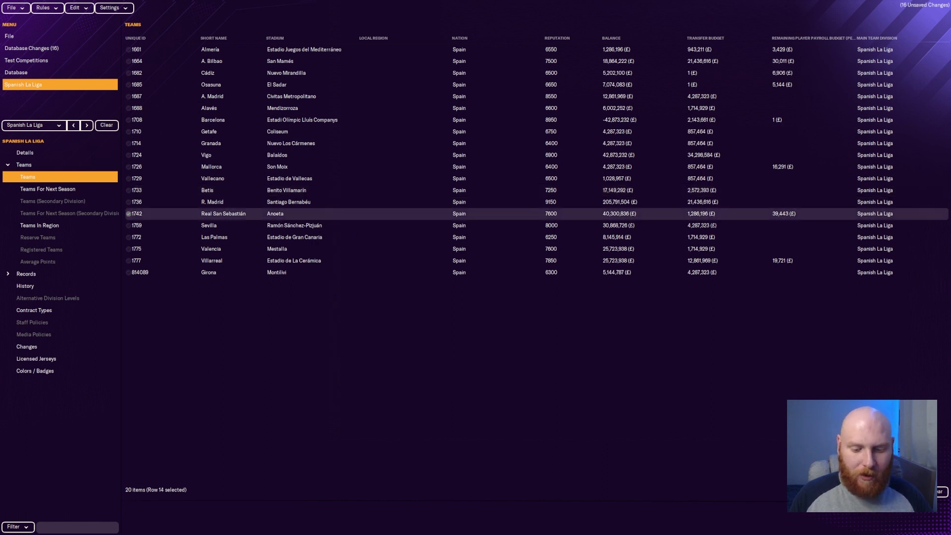
pyautogui.press('Return')
pyautogui.click(561, 51)
pyautogui.write('Real Sociedad')
pyautogui.press('Tab')
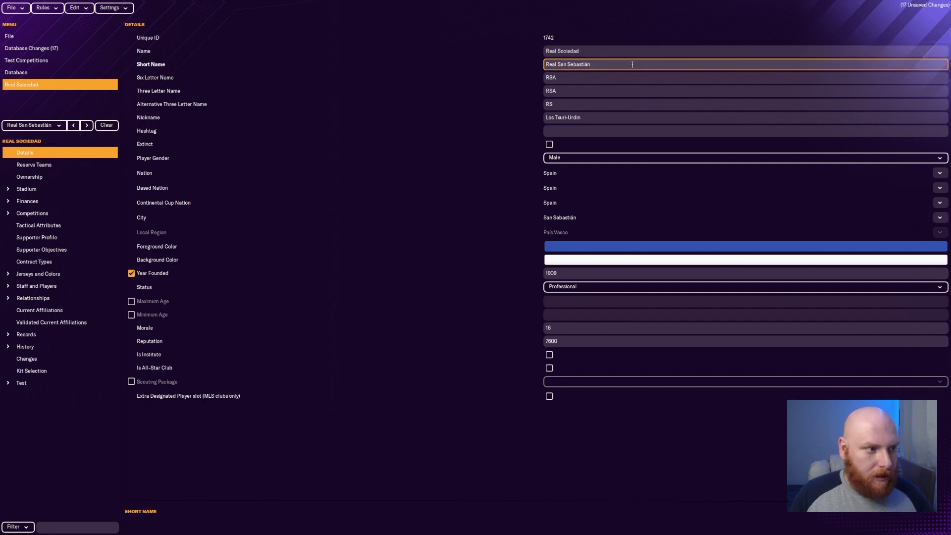
pyautogui.write('R. Sociedad')
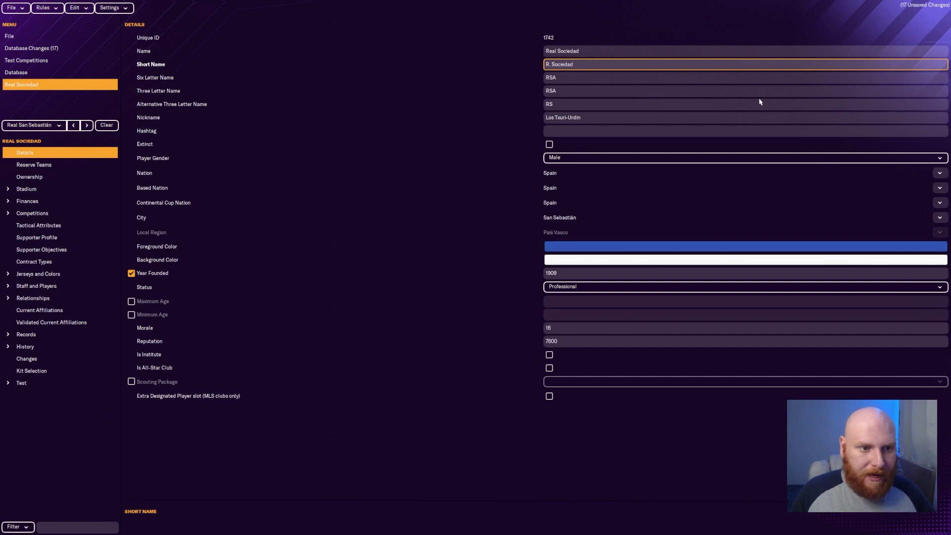
pyautogui.click(73, 125)
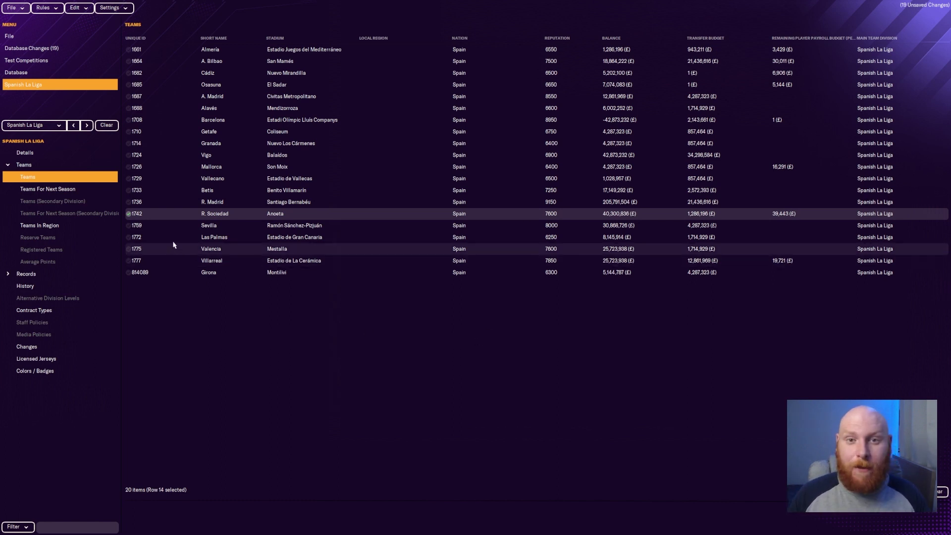
# Filter the database's people by a name containing Matthias Dahm and open the FC Bayern München head coach's record.
pyautogui.click(63, 75)
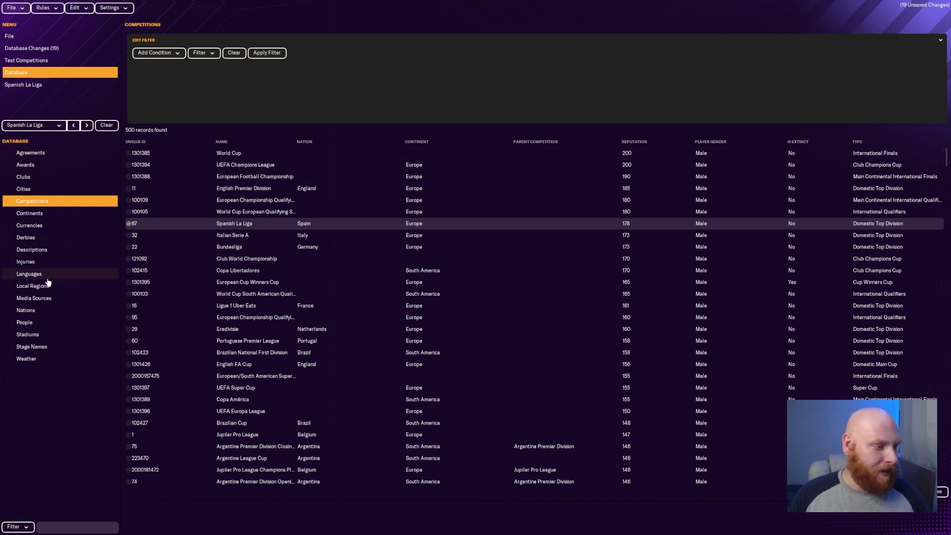
pyautogui.click(32, 323)
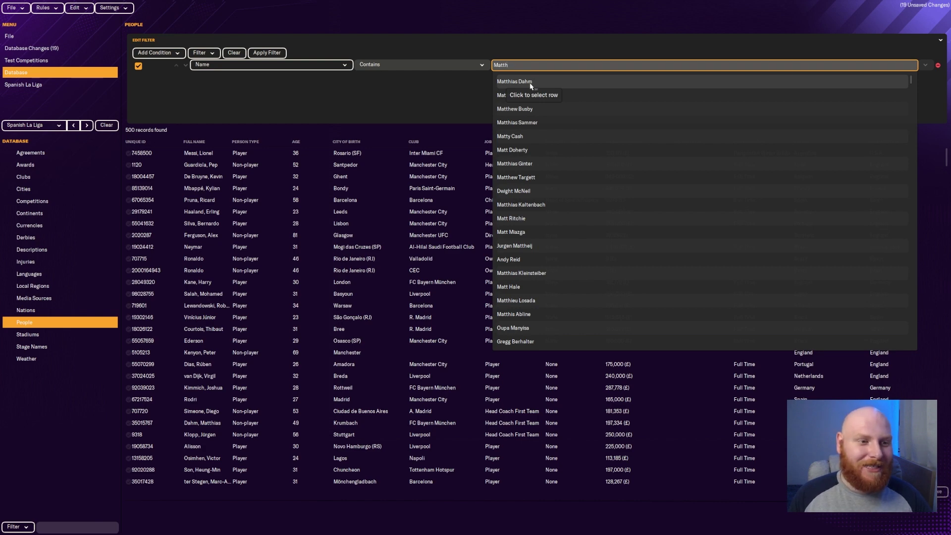
pyautogui.click(530, 84)
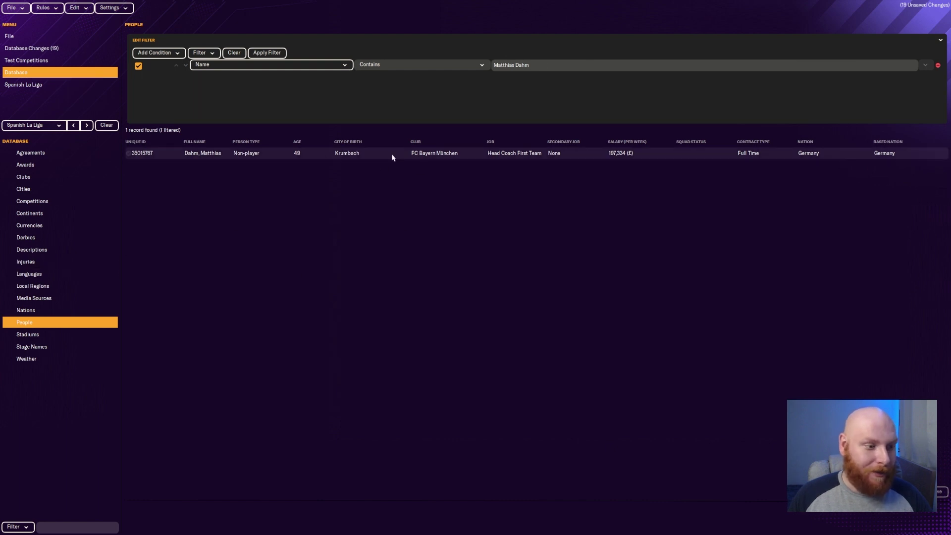
pyautogui.click(170, 154)
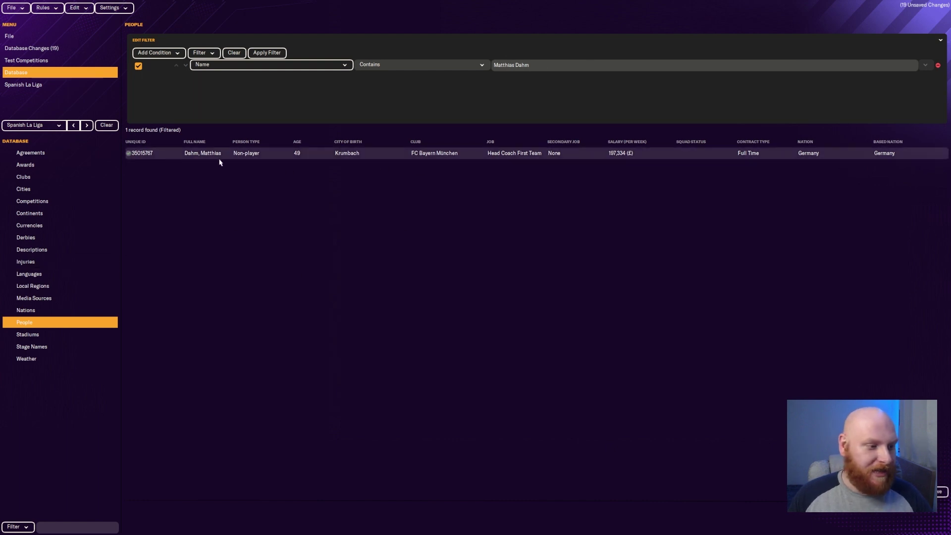
pyautogui.press('Return')
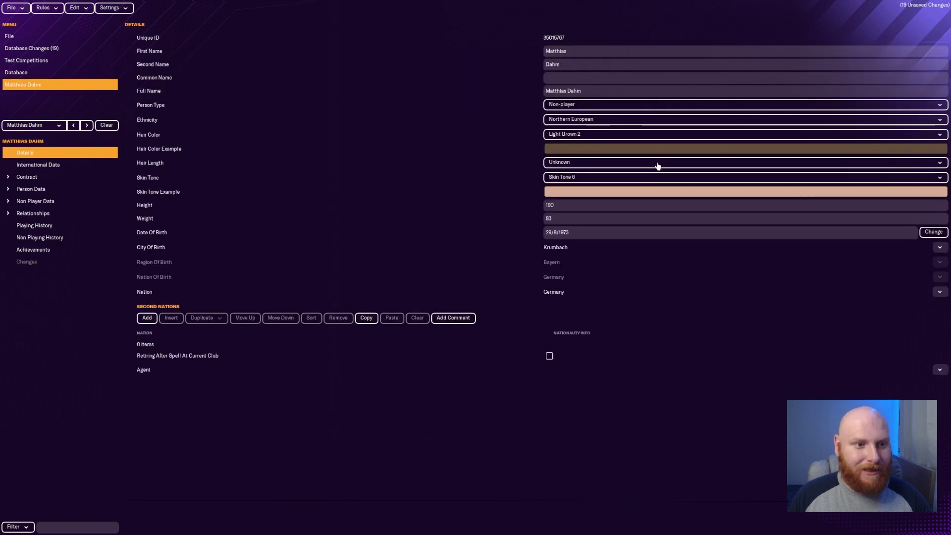
# Set the head coach's first name to Thomas and second name to Tuchel.
pyautogui.press('Tab')
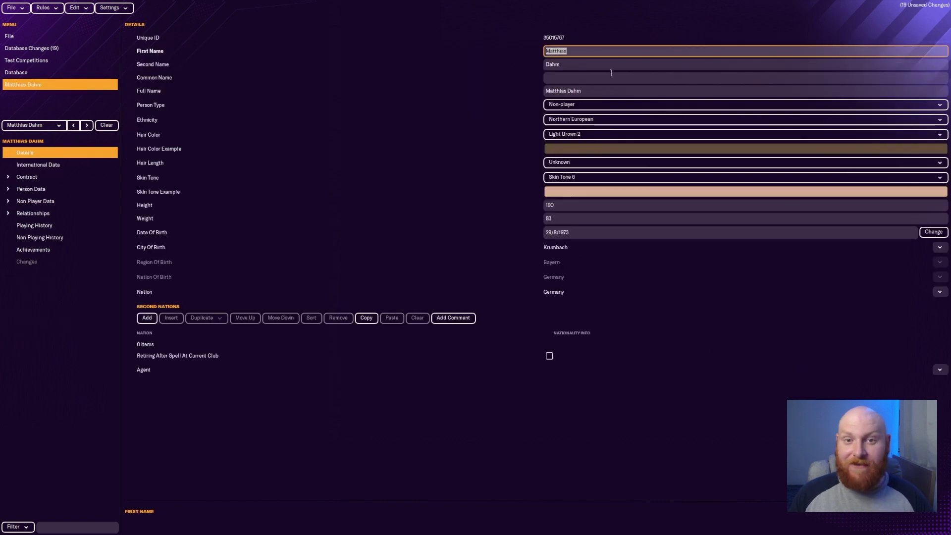
pyautogui.write('Th')
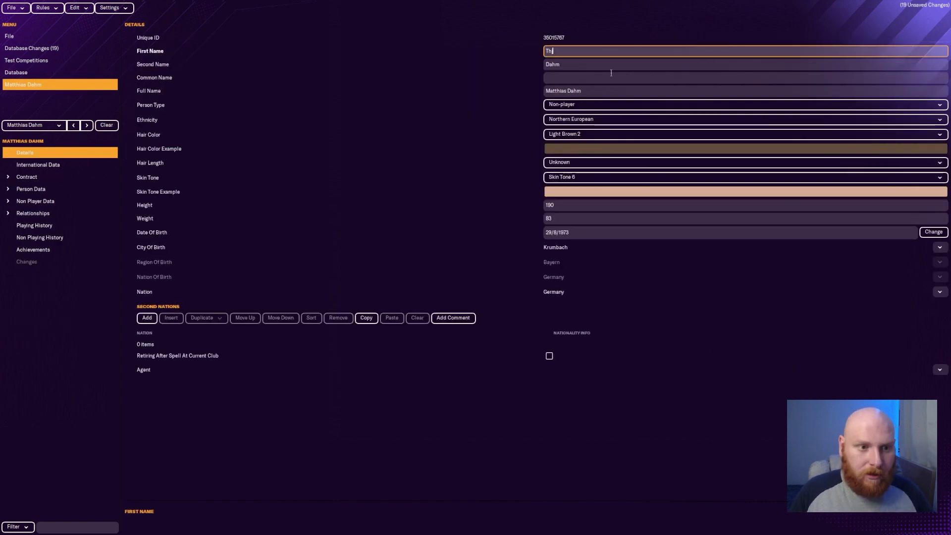
pyautogui.write('omas')
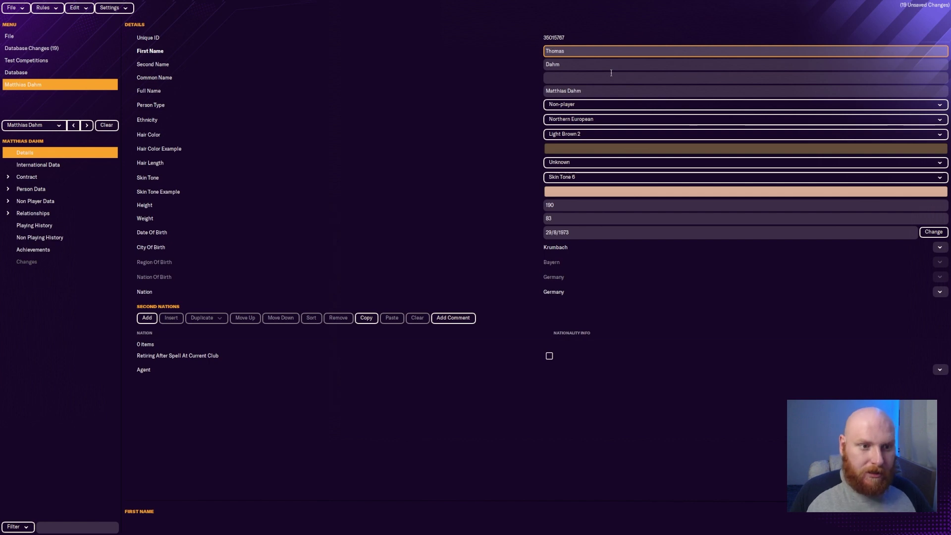
pyautogui.press('Tab')
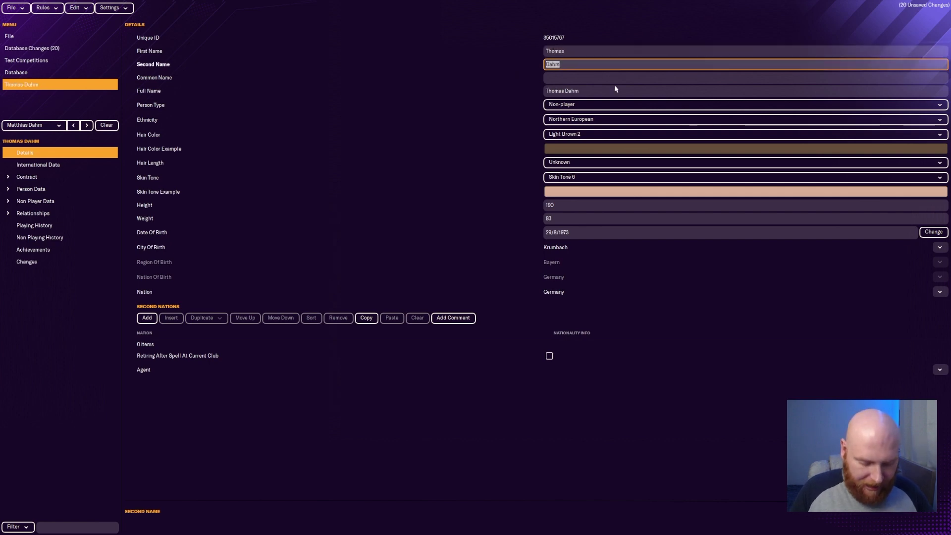
pyautogui.write('Tuchel')
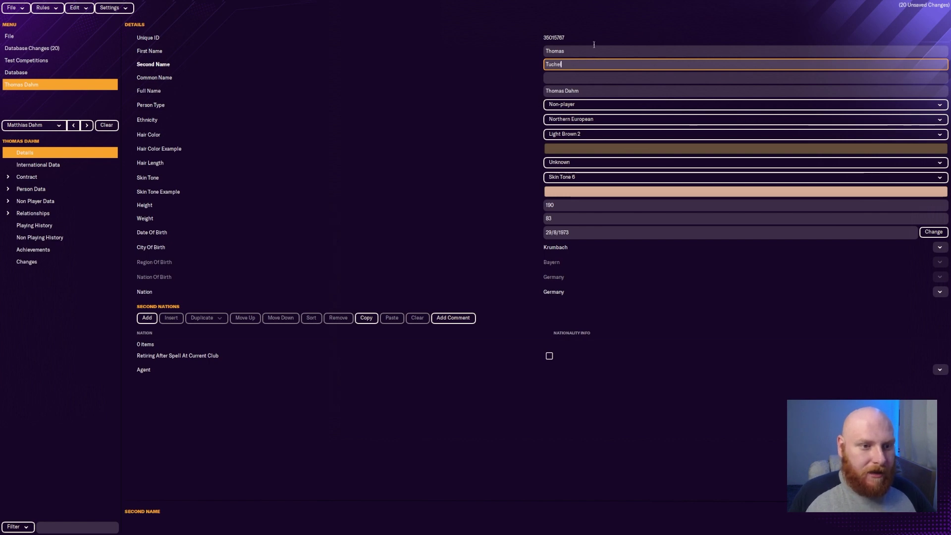
pyautogui.press('Return')
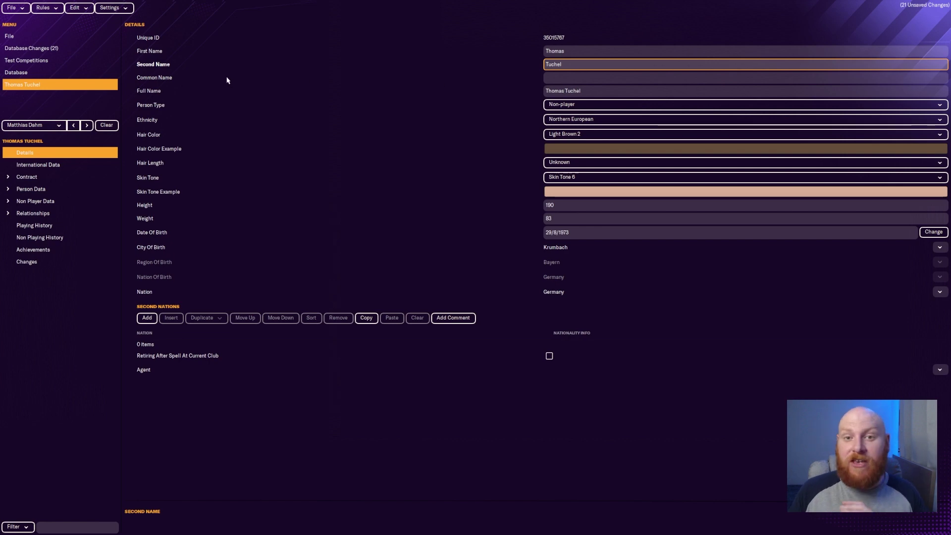
# Open the Brianza club record from the Italian Serie A team list in the competitions database.
pyautogui.click(17, 73)
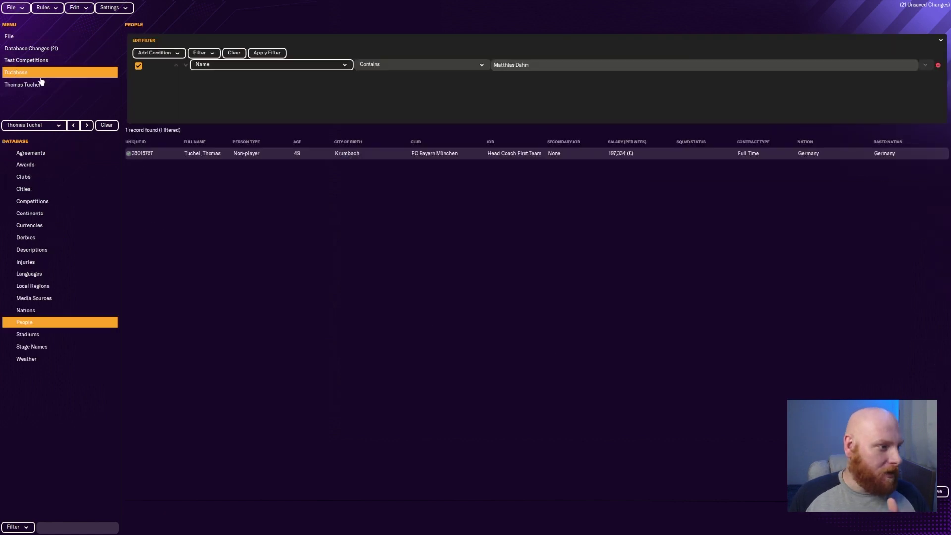
pyautogui.click(47, 201)
pyautogui.click(251, 238)
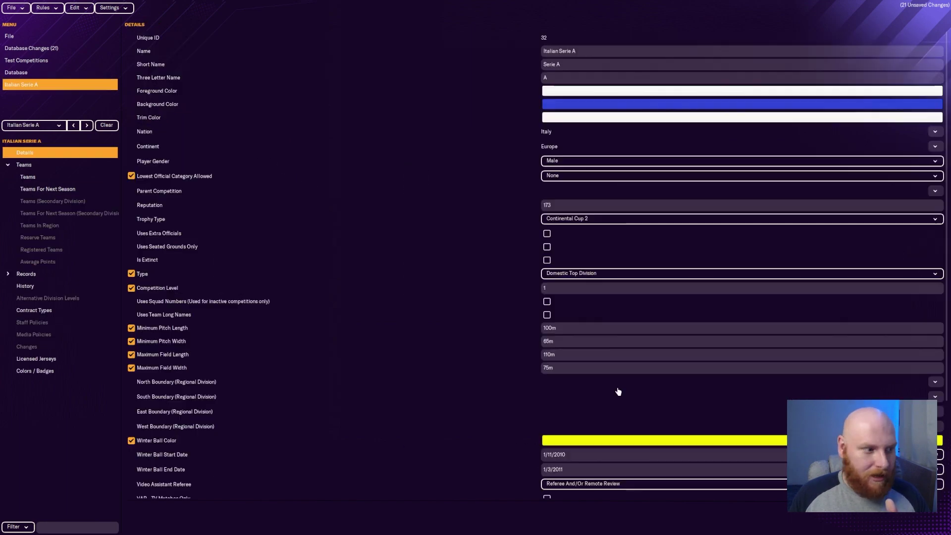
pyautogui.click(28, 177)
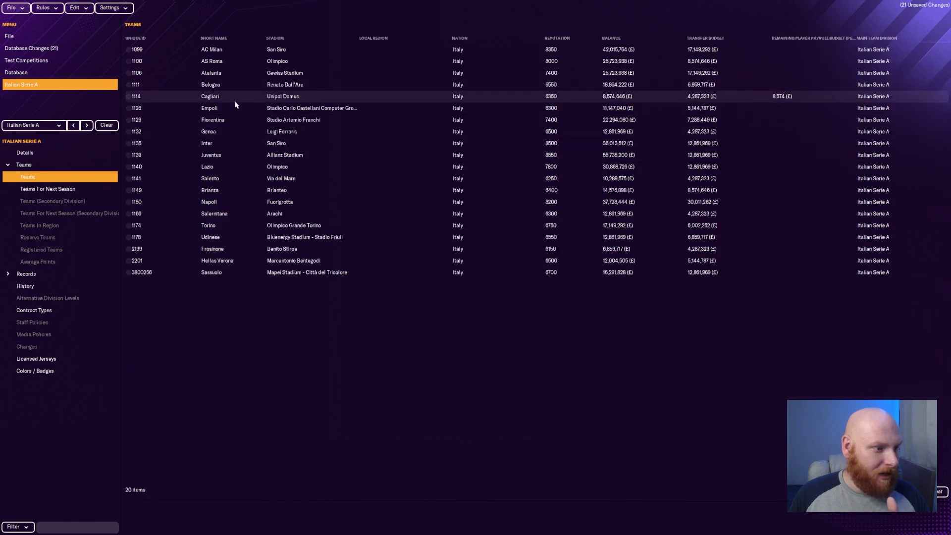
pyautogui.click(232, 193)
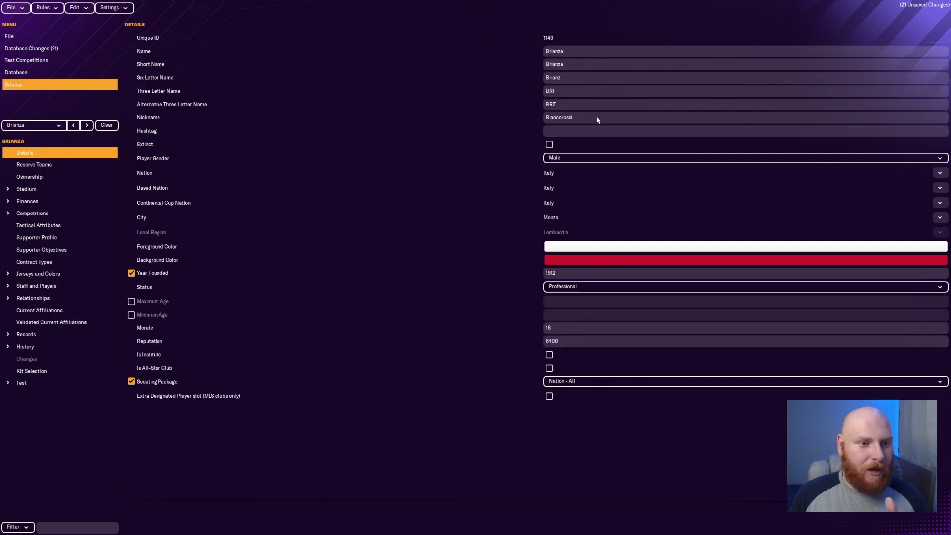
# Set both the name and the short name of the Brianza club to Monza.
pyautogui.click(575, 49)
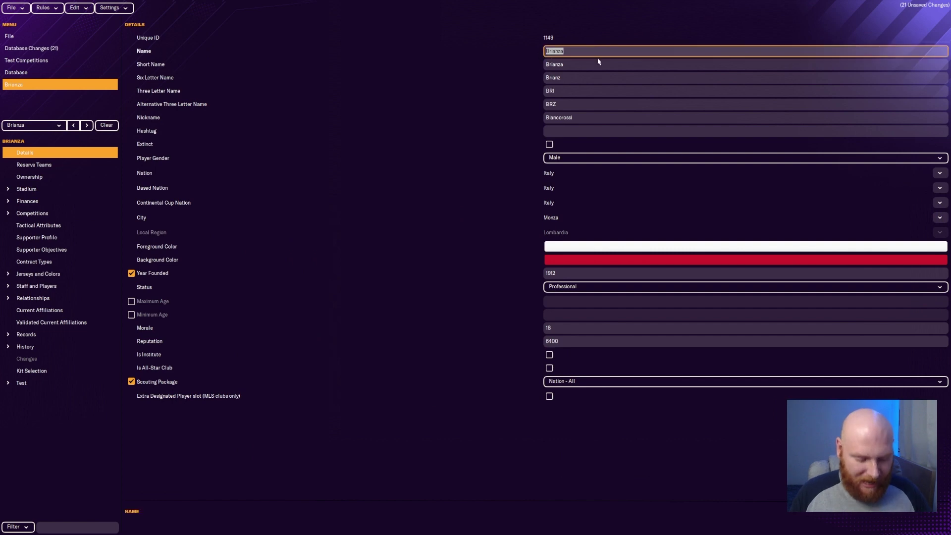
pyautogui.write('Mona')
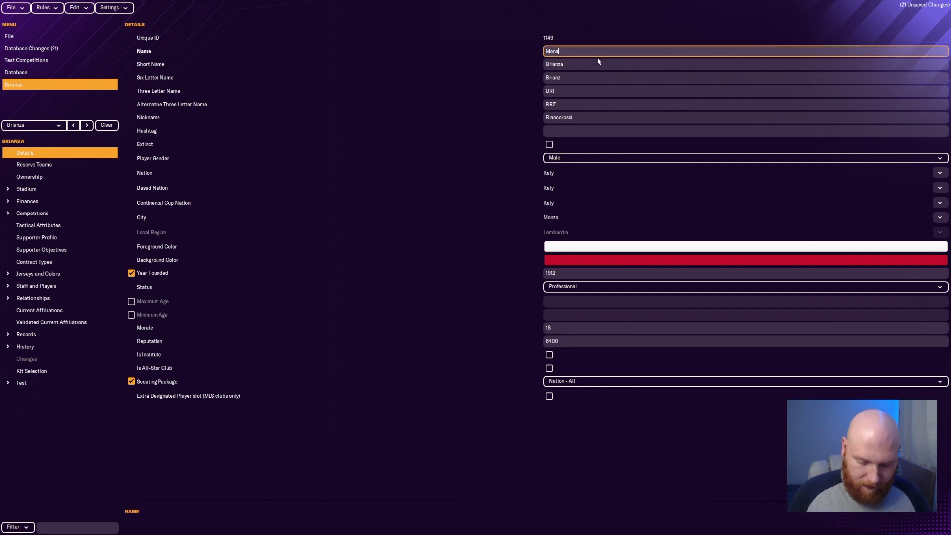
pyautogui.press('BackSpace')
pyautogui.write('za')
pyautogui.click(582, 65)
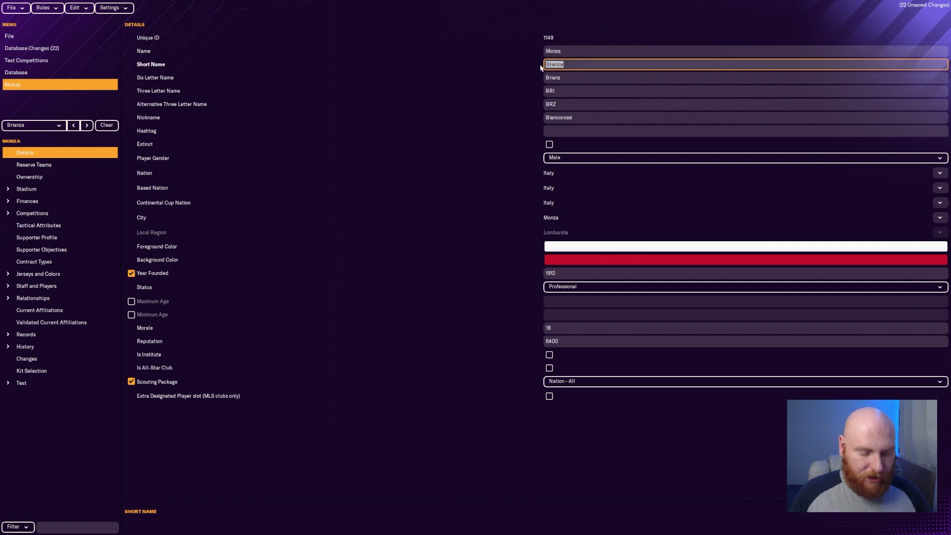
pyautogui.write('Mo')
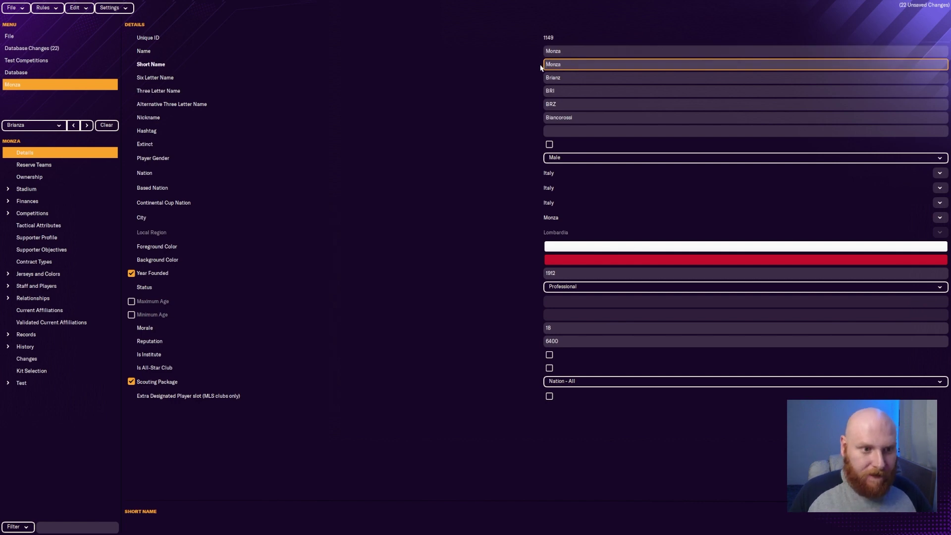
# Set the club's six-letter name to Monza, three-letter name to MON and alternative three-letter name to MNZ.
pyautogui.click(568, 77)
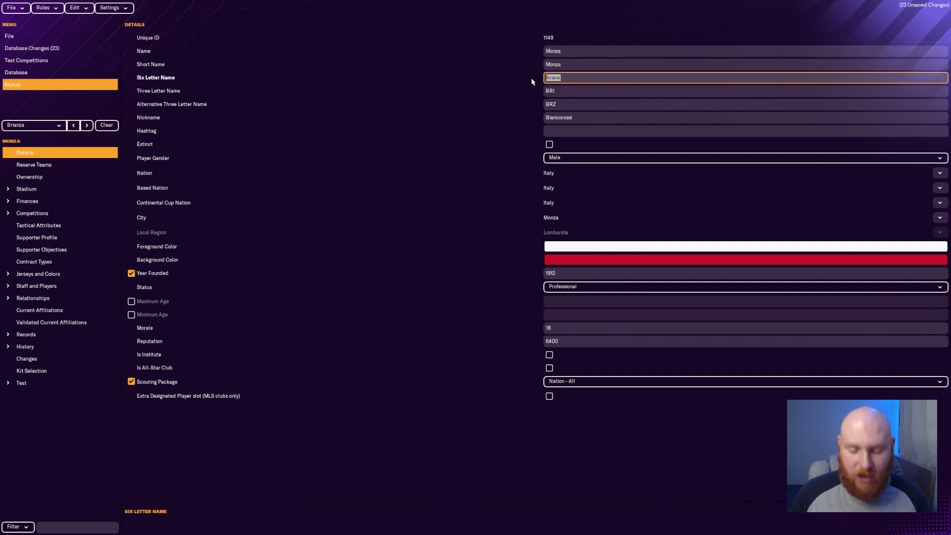
pyautogui.write('Monz')
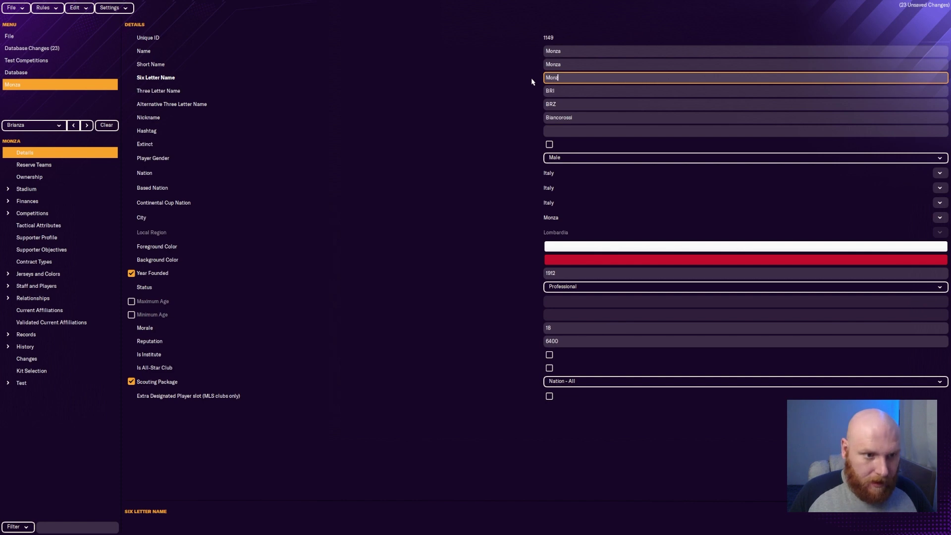
pyautogui.write('a')
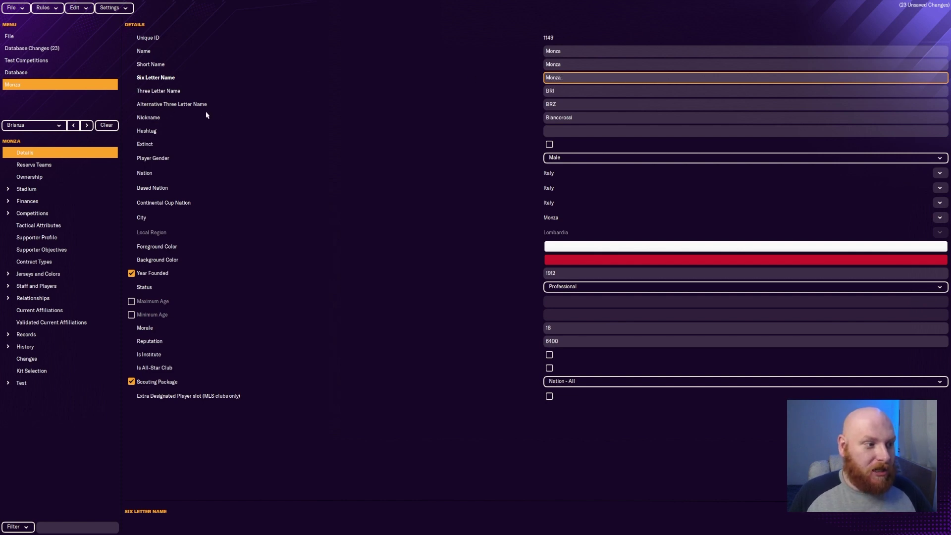
pyautogui.click(570, 92)
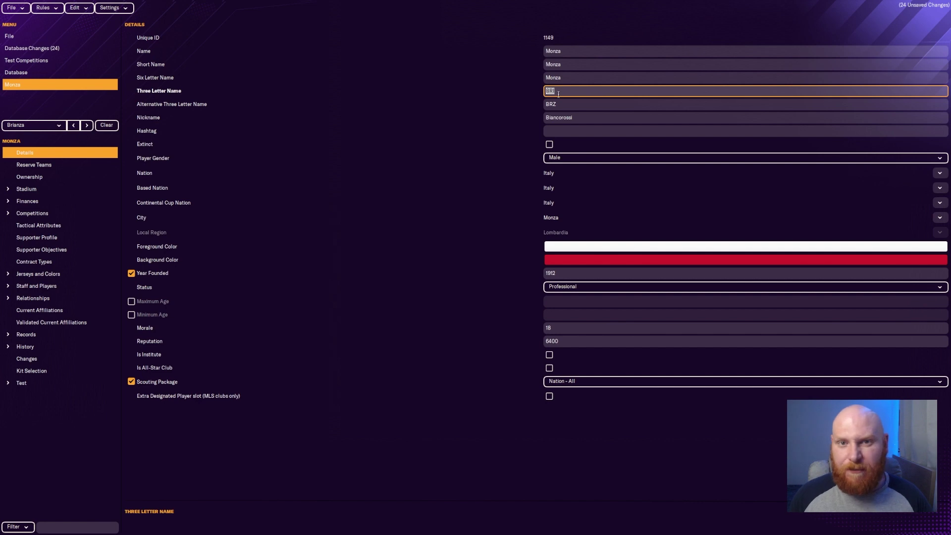
pyautogui.write('MON')
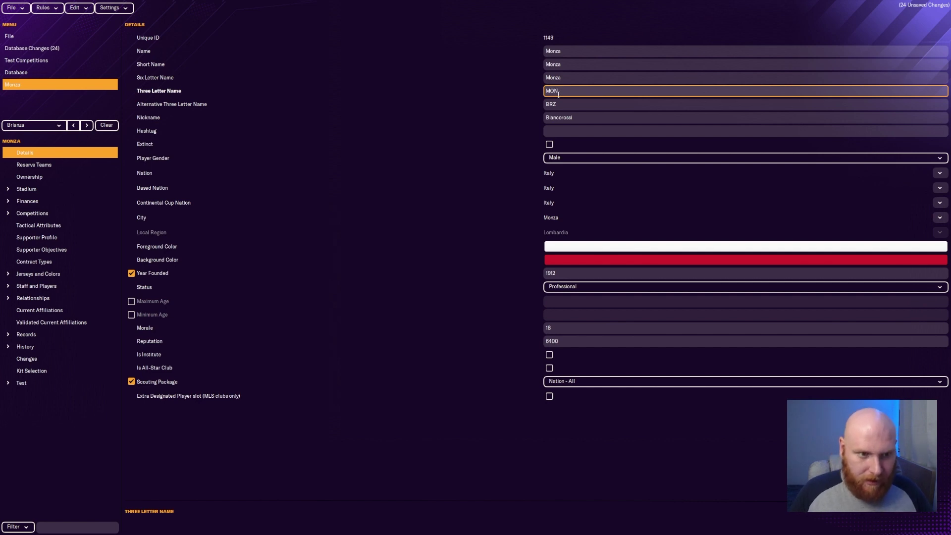
pyautogui.click(559, 103)
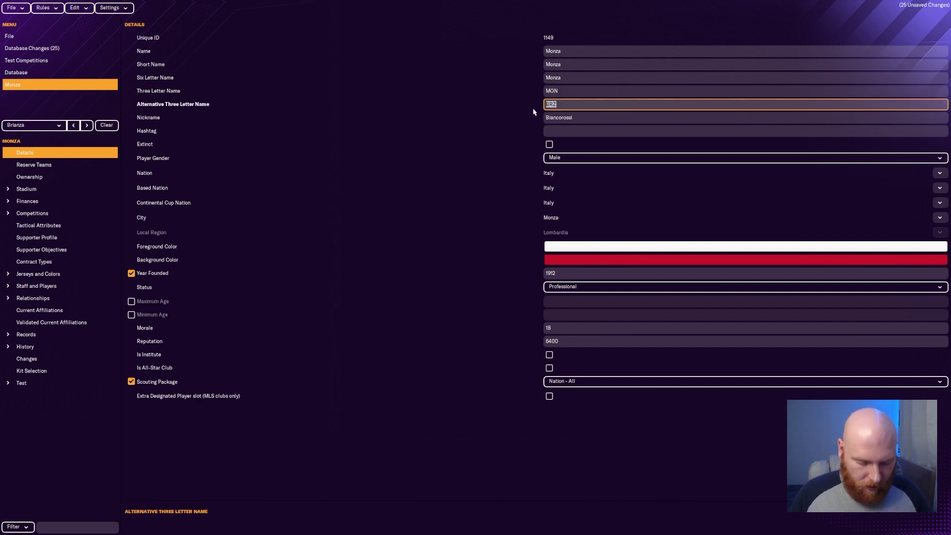
pyautogui.write('MNZ')
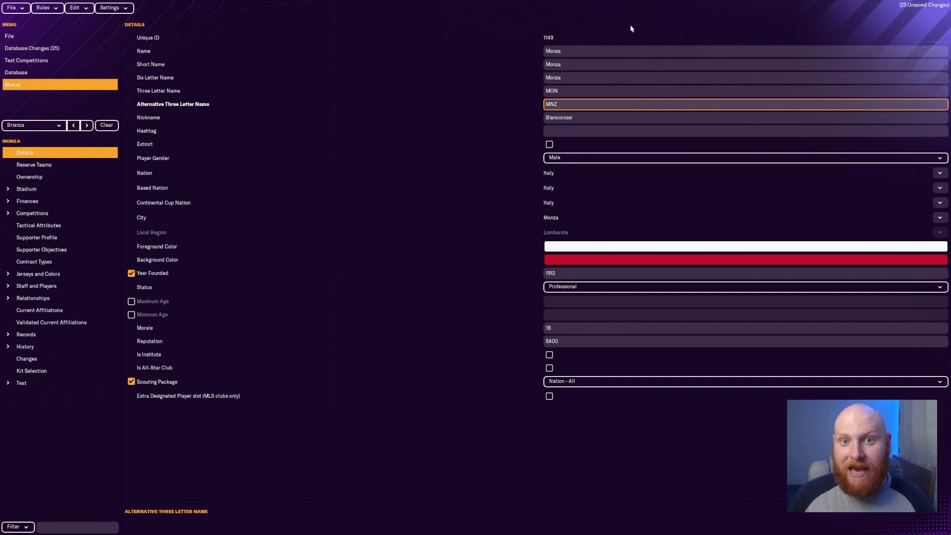
# Begin saving the editor data as a new local file and clear the default League & Data Updates title.
pyautogui.click(20, 10)
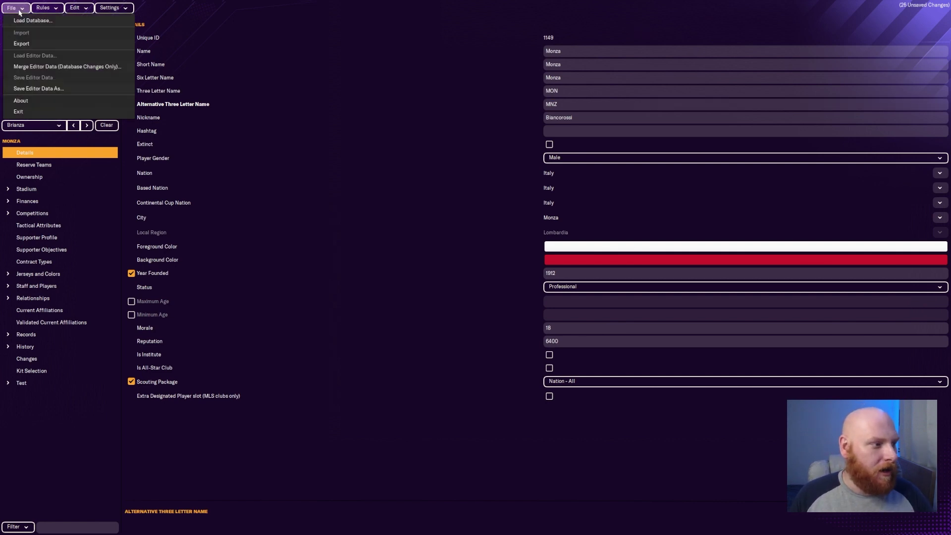
pyautogui.click(40, 89)
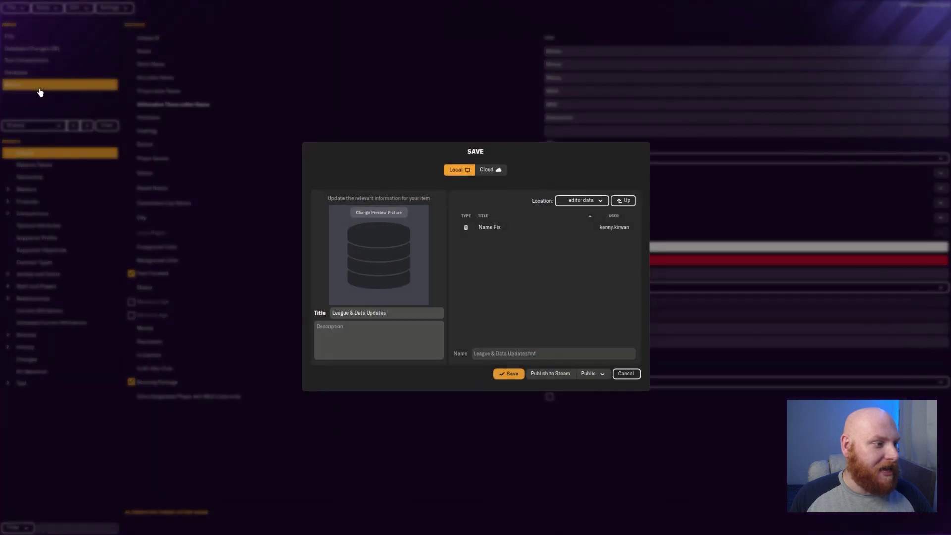
pyautogui.click(395, 315)
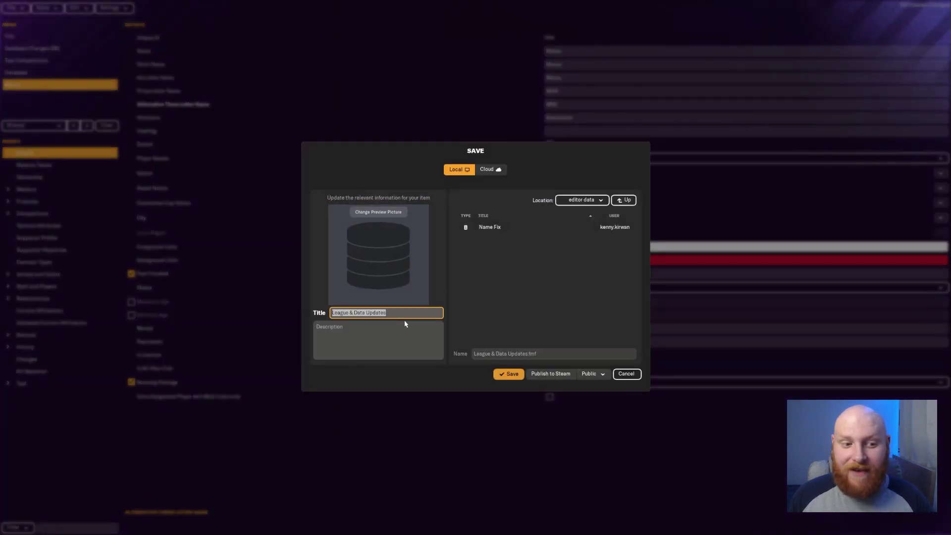
pyautogui.press('BackSpace')
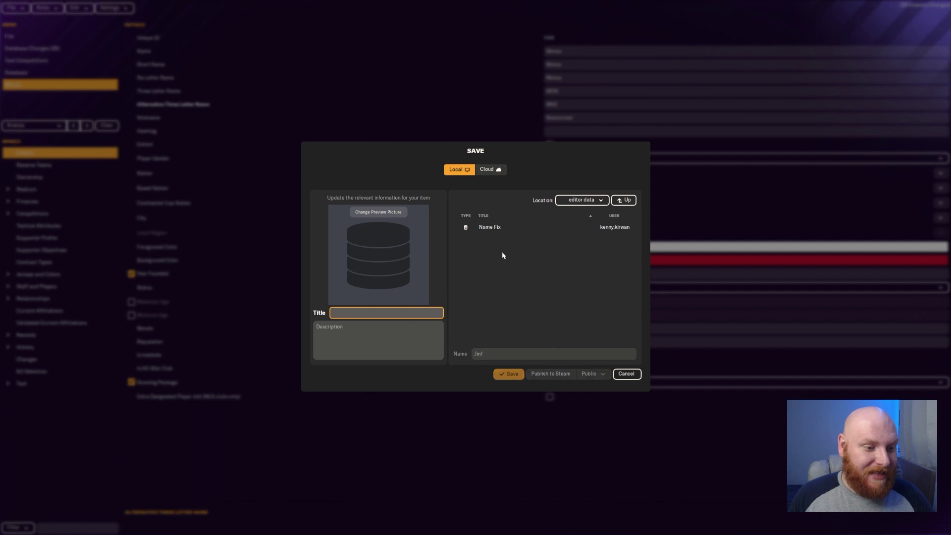
pyautogui.click(485, 170)
pyautogui.click(460, 171)
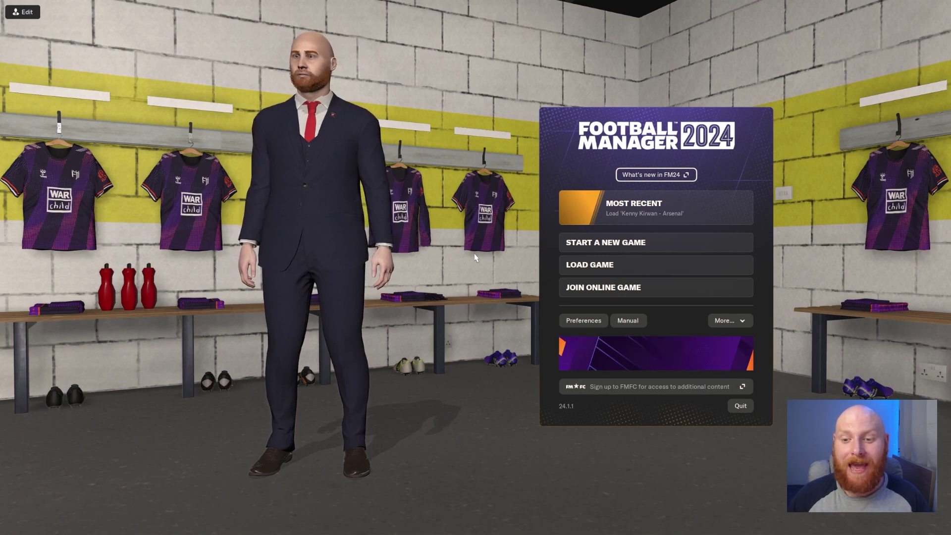
# Switch to Football Manager 2024, load the most recent save and start a new career game from it.
pyautogui.click(668, 218)
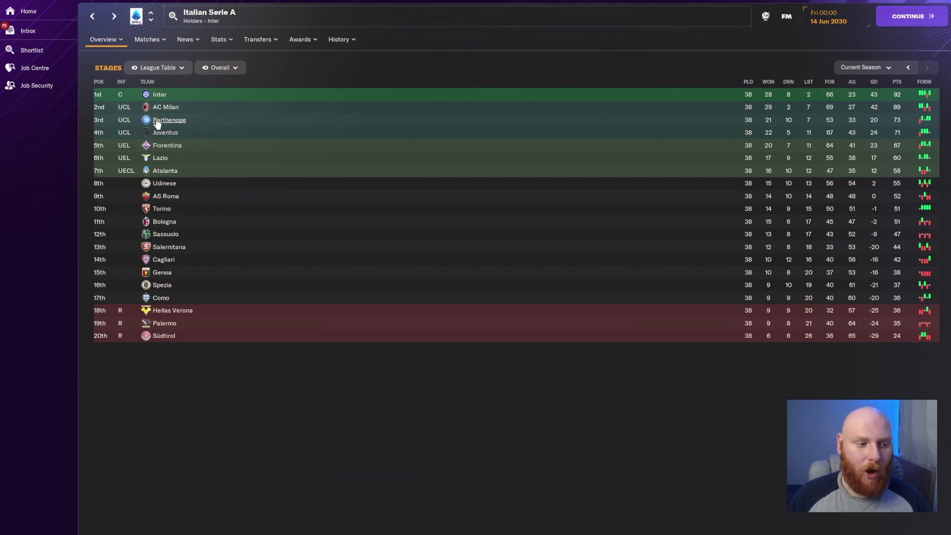
pyautogui.click(787, 16)
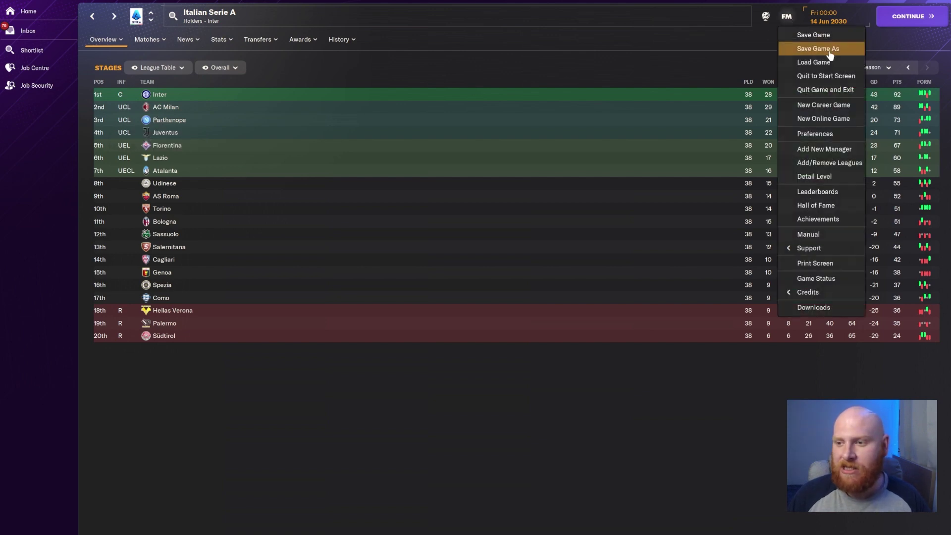
pyautogui.click(827, 105)
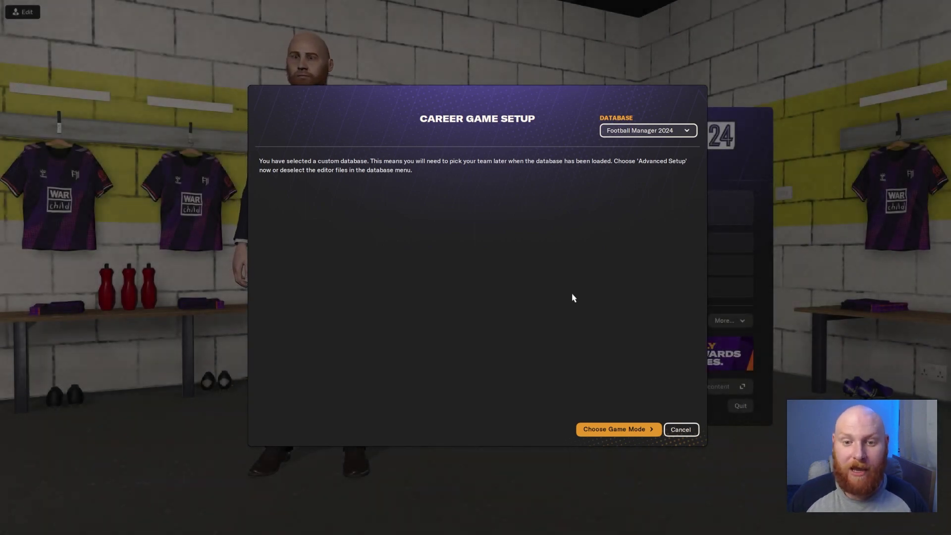
# Toggle the Name Fix editor data file off and on again for the new career's database, leaving it enabled.
pyautogui.click(637, 130)
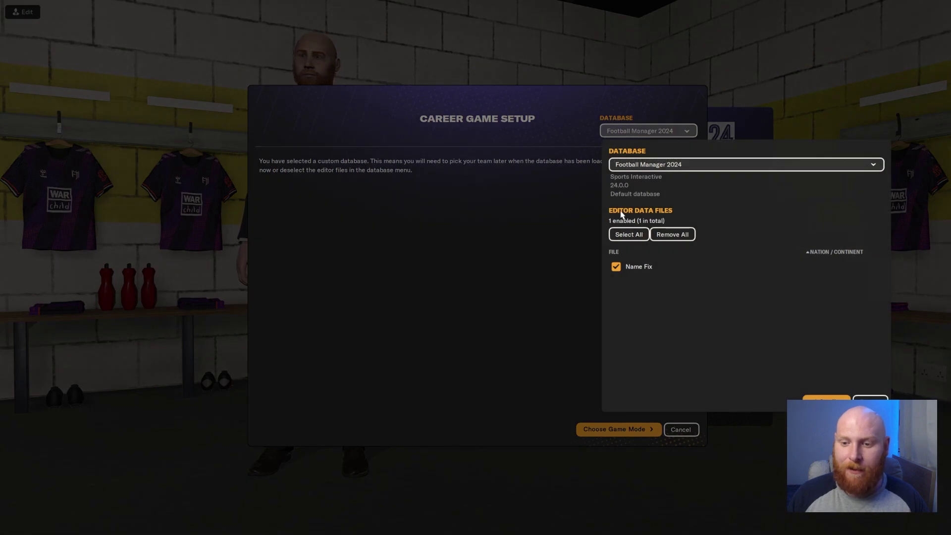
pyautogui.click(617, 268)
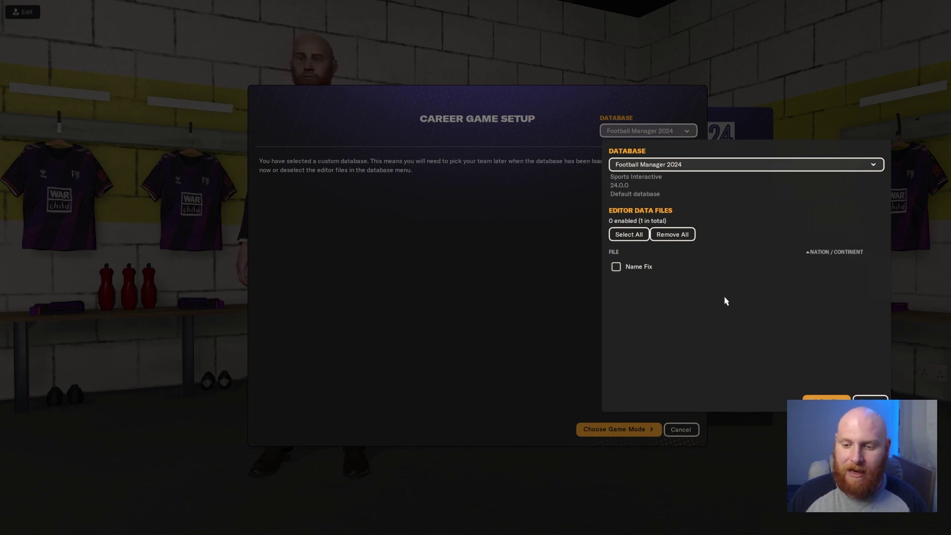
pyautogui.click(617, 268)
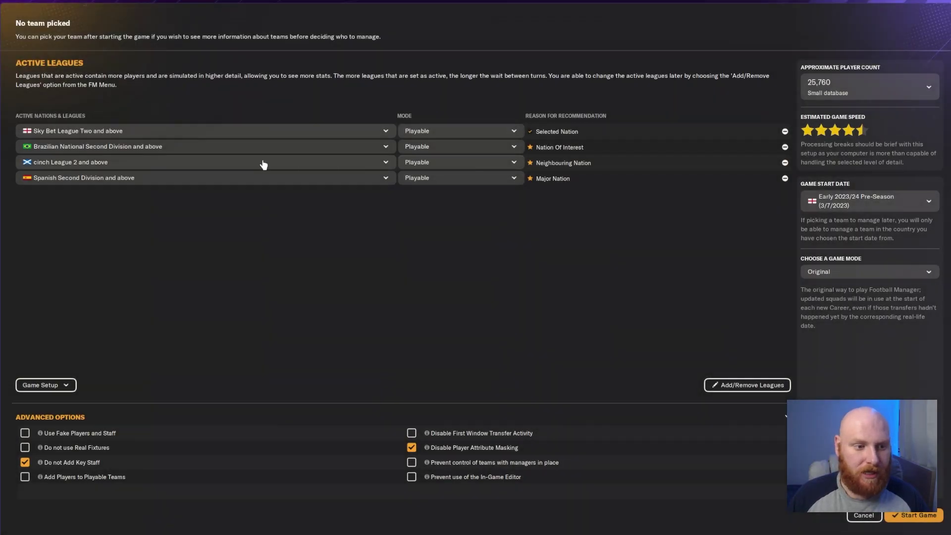
# Remove the Brazilian leagues and limit the active leagues to the English Premier League, Bundesliga, Italian Serie A and Spanish La Liga only.
pyautogui.click(785, 148)
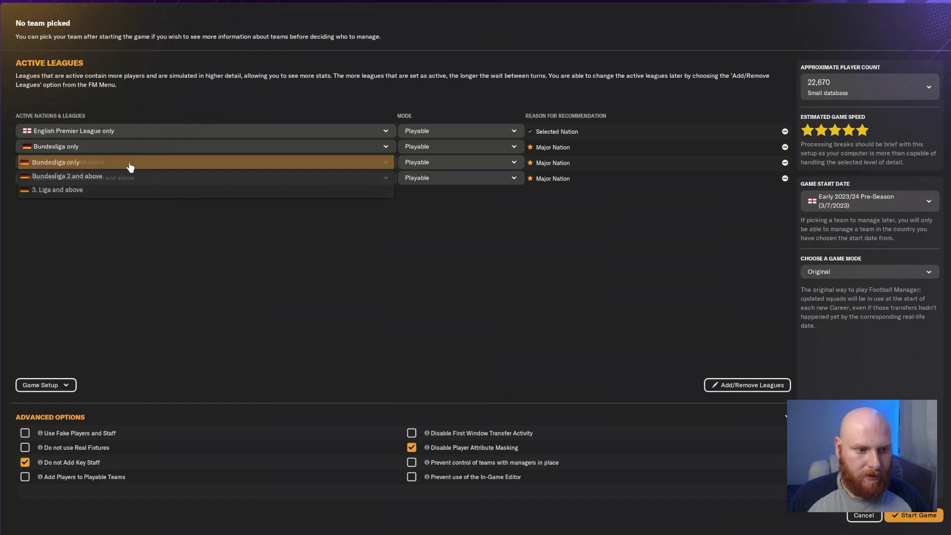
pyautogui.click(84, 178)
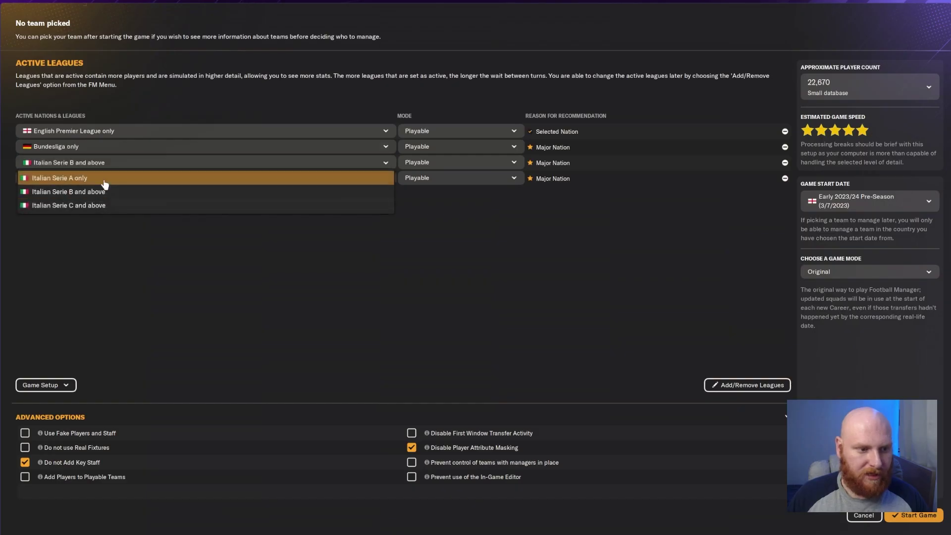
pyautogui.click(94, 194)
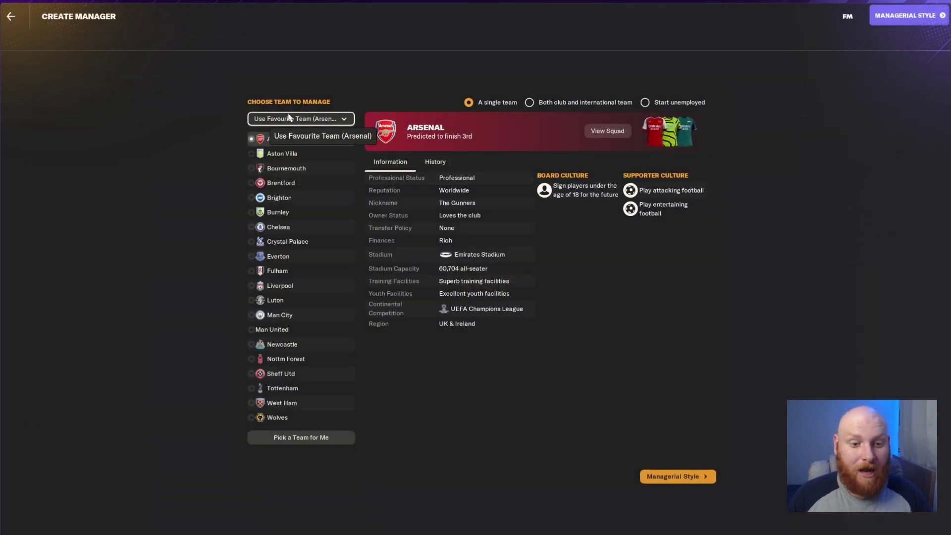
# List Spain's La Liga teams as the clubs to manage and check the club information for Osasuna and Real Betis.
pyautogui.click(292, 121)
pyautogui.click(292, 120)
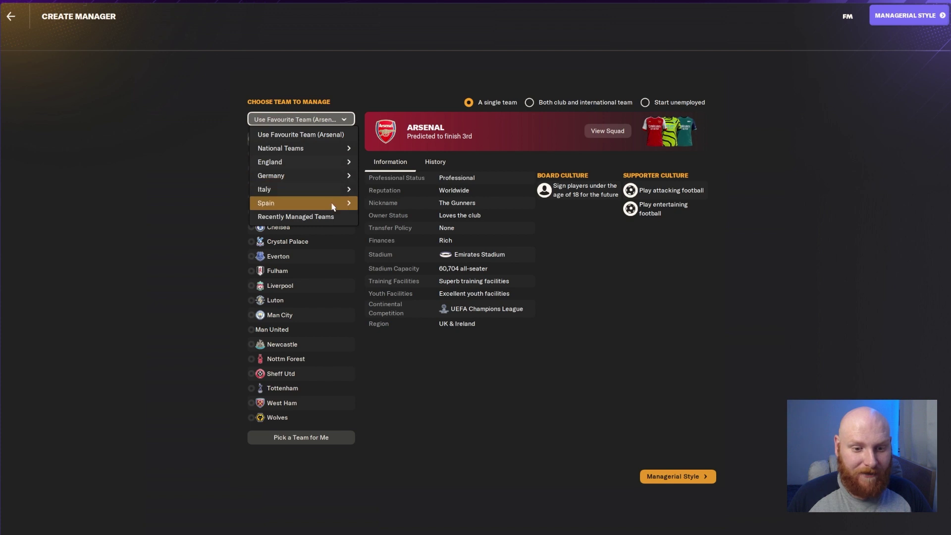
pyautogui.moveTo(354, 209)
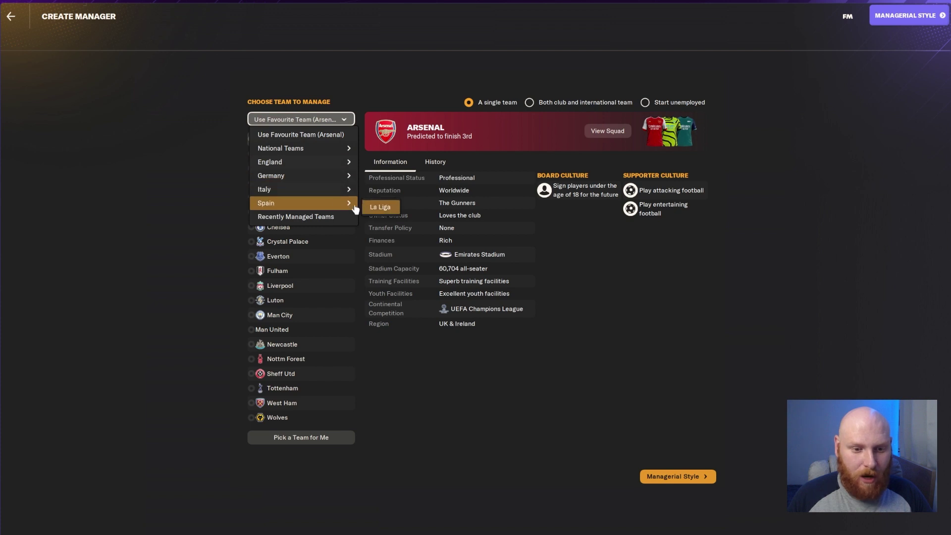
pyautogui.click(380, 207)
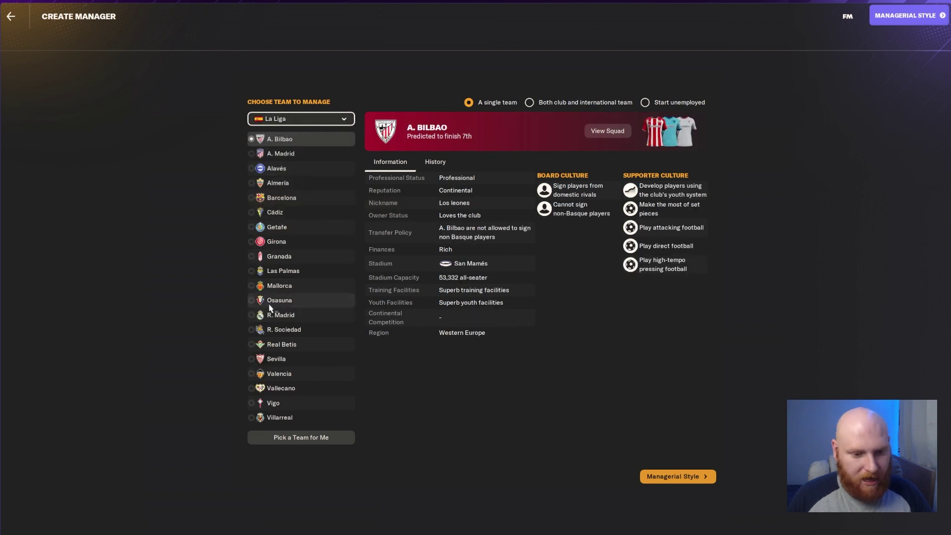
pyautogui.click(252, 305)
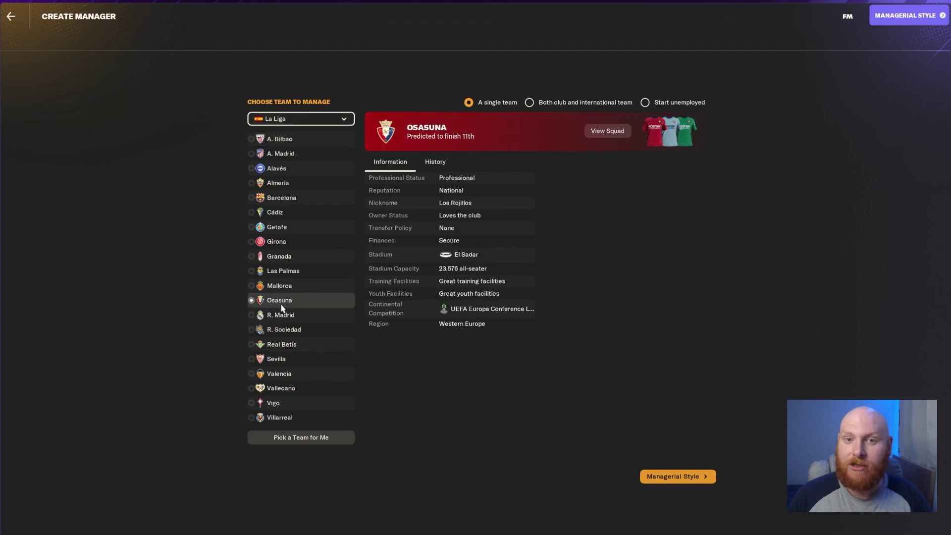
pyautogui.click(297, 346)
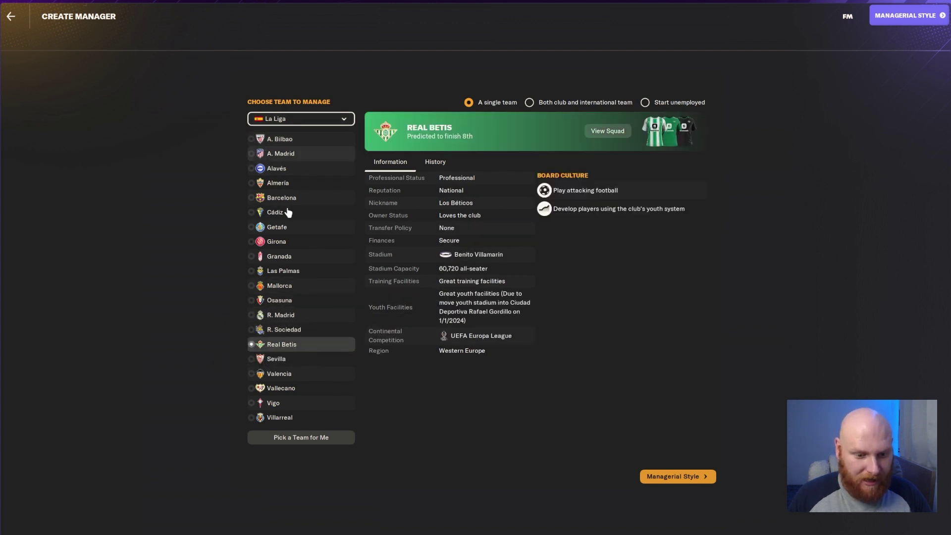
# Open the Real Sociedad club page and go from it to the Spanish La Liga competition page.
pyautogui.click(273, 331)
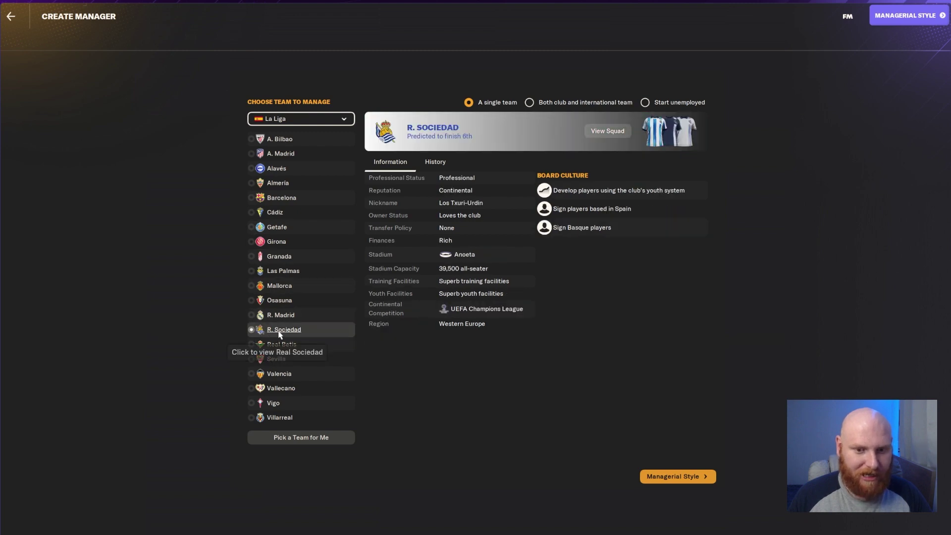
pyautogui.click(276, 331)
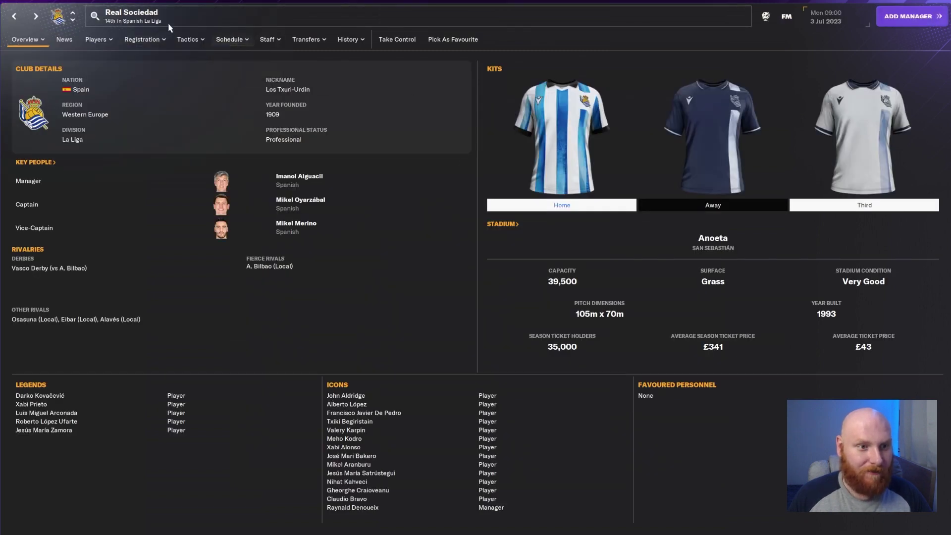
pyautogui.click(141, 21)
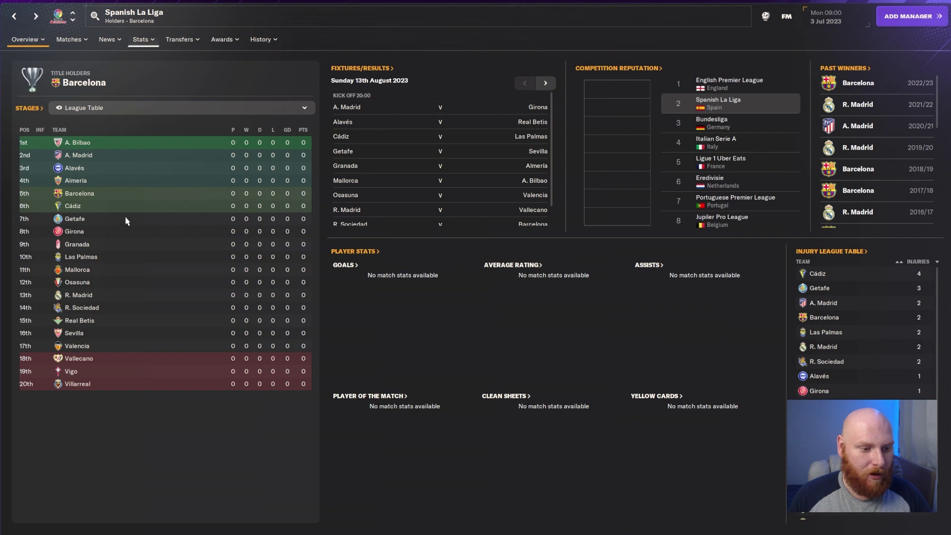